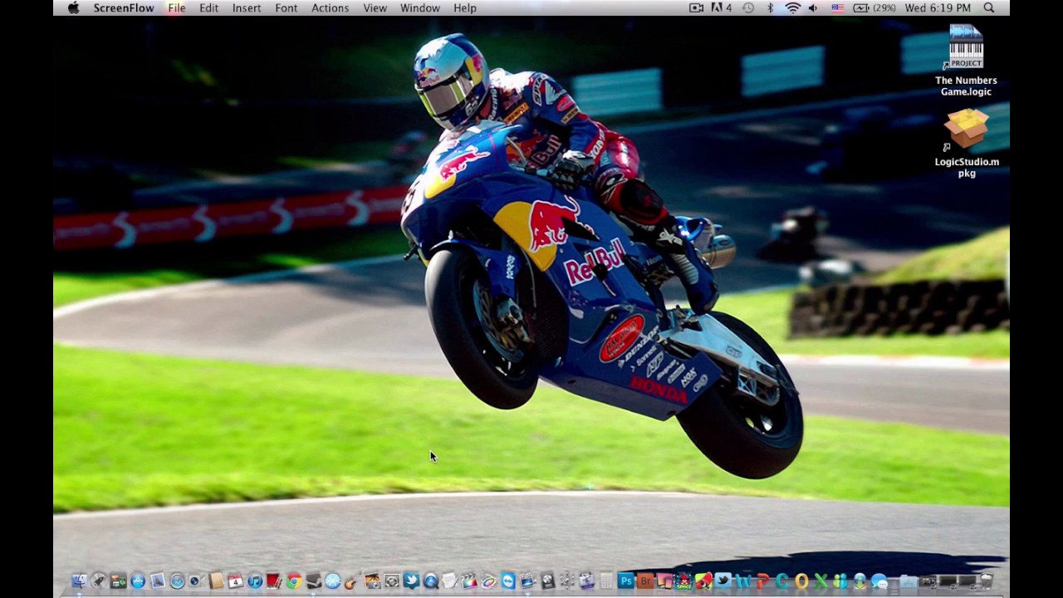
pyautogui.moveTo(393, 451); pyautogui.dragTo(602, 352)
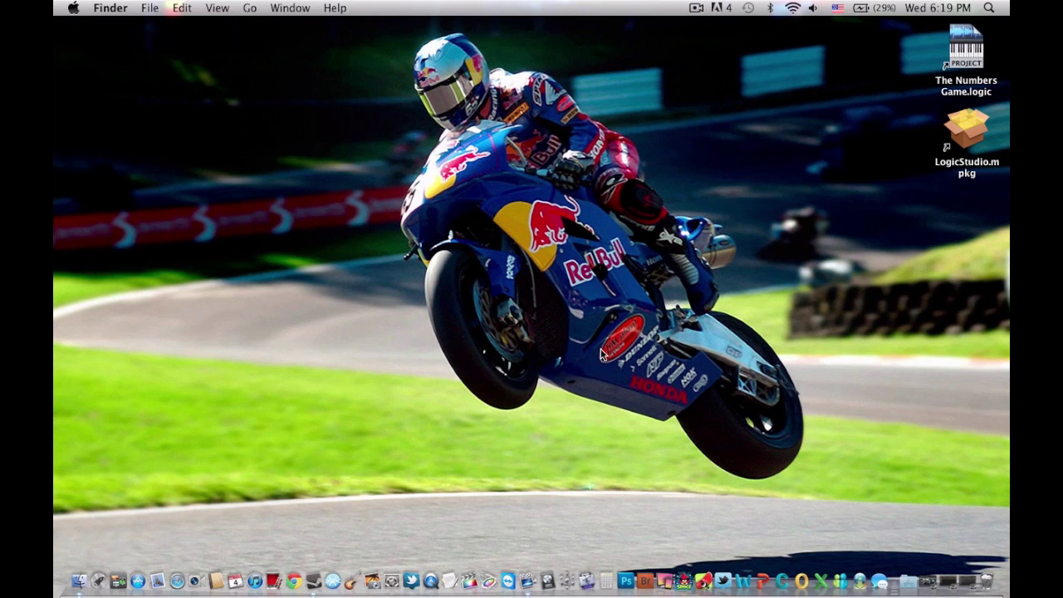
pyautogui.moveTo(339, 413); pyautogui.dragTo(418, 357)
# Switch to Chrome and open the website codethemed.com.
pyautogui.click(291, 575)
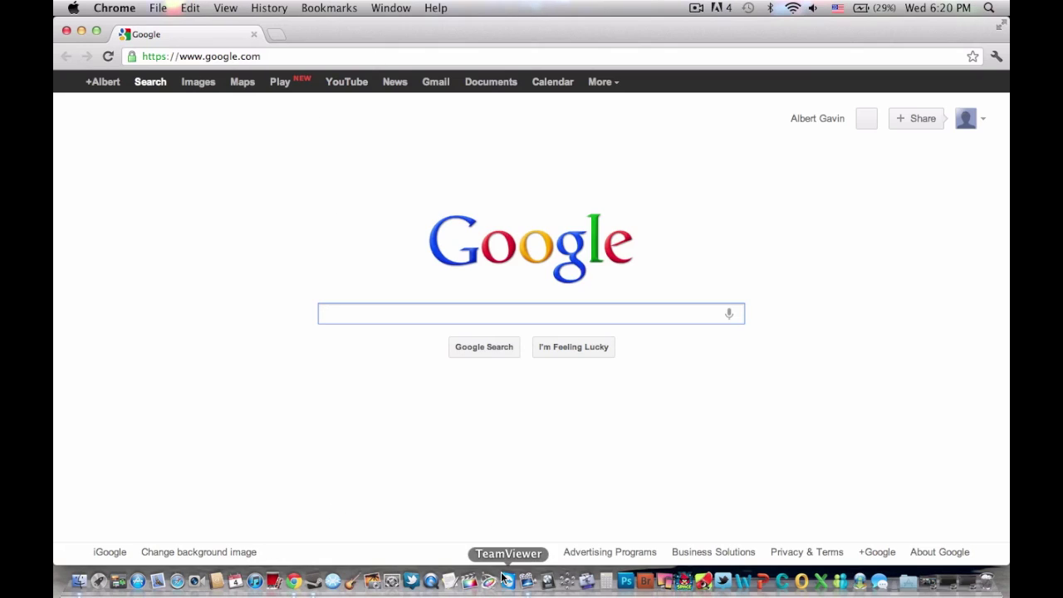
pyautogui.click(349, 56)
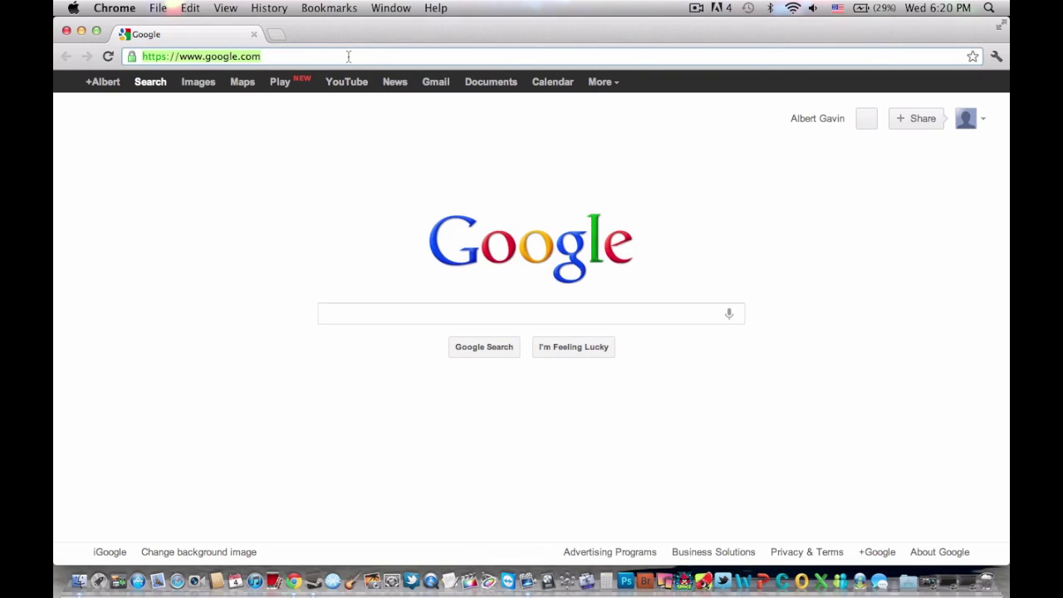
pyautogui.write('codethemed.com')
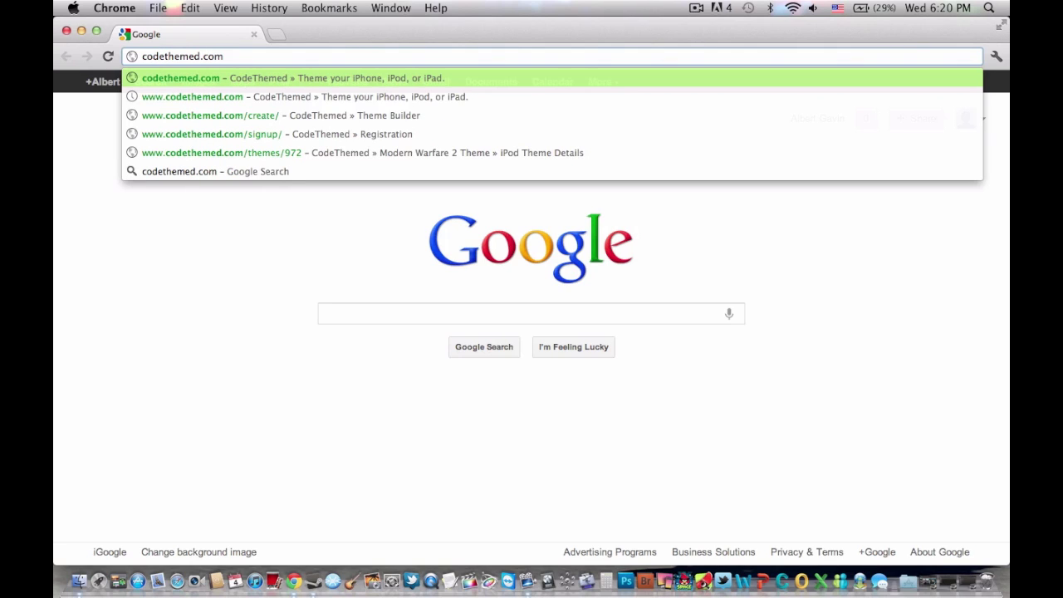
pyautogui.press('Return')
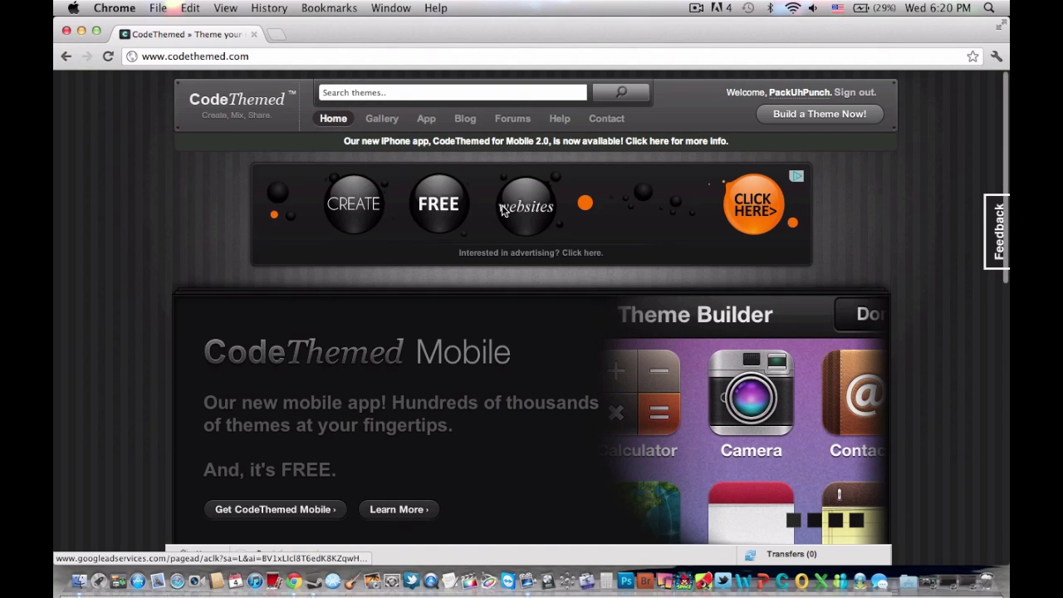
# Start building a new theme on CodeThemed and choose the saved iPhone as the target device.
pyautogui.rightClick(808, 93)
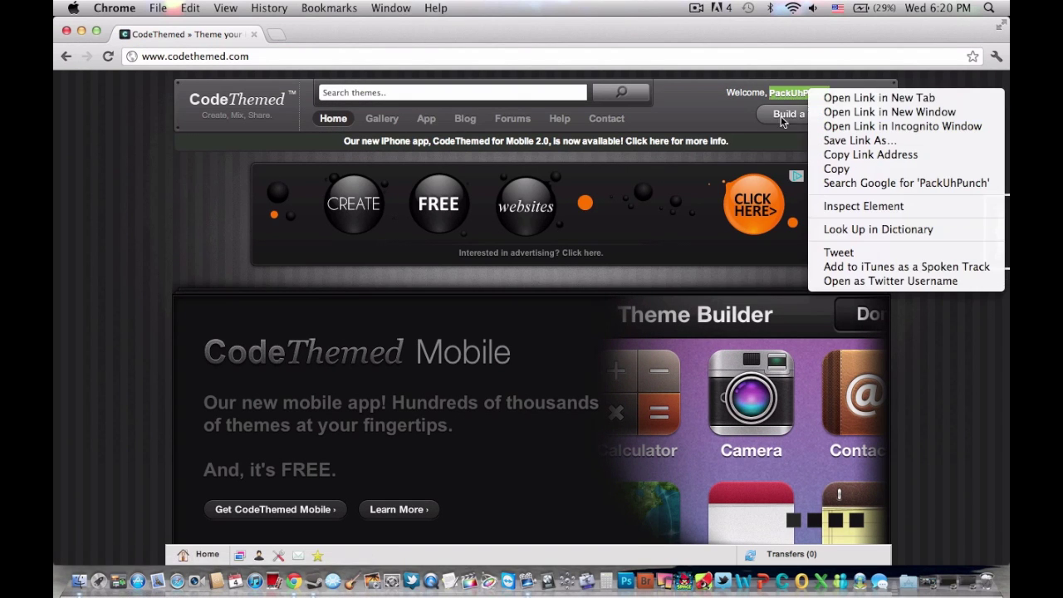
pyautogui.click(723, 114)
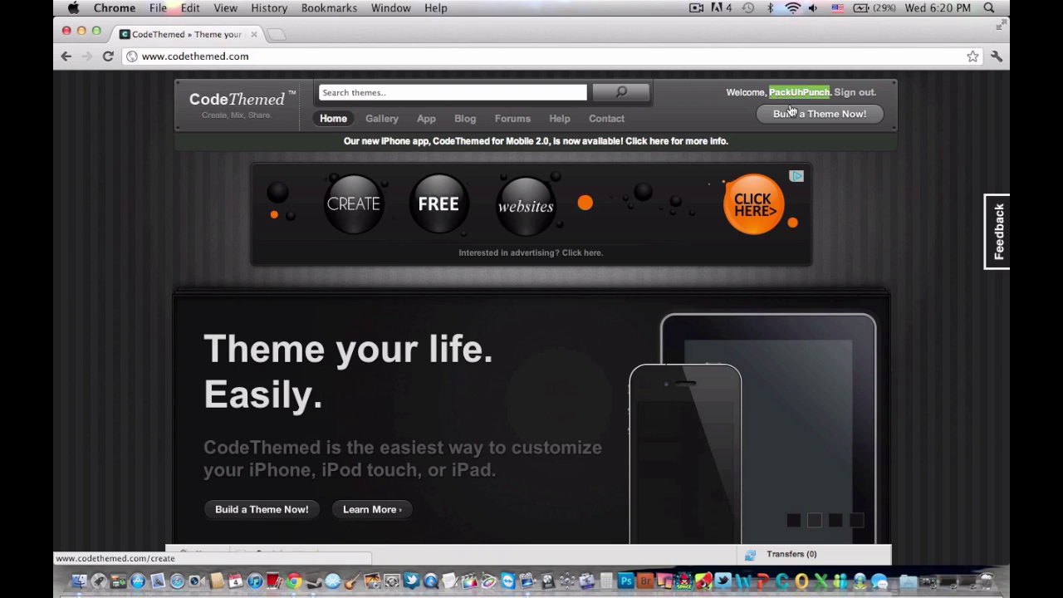
pyautogui.click(806, 122)
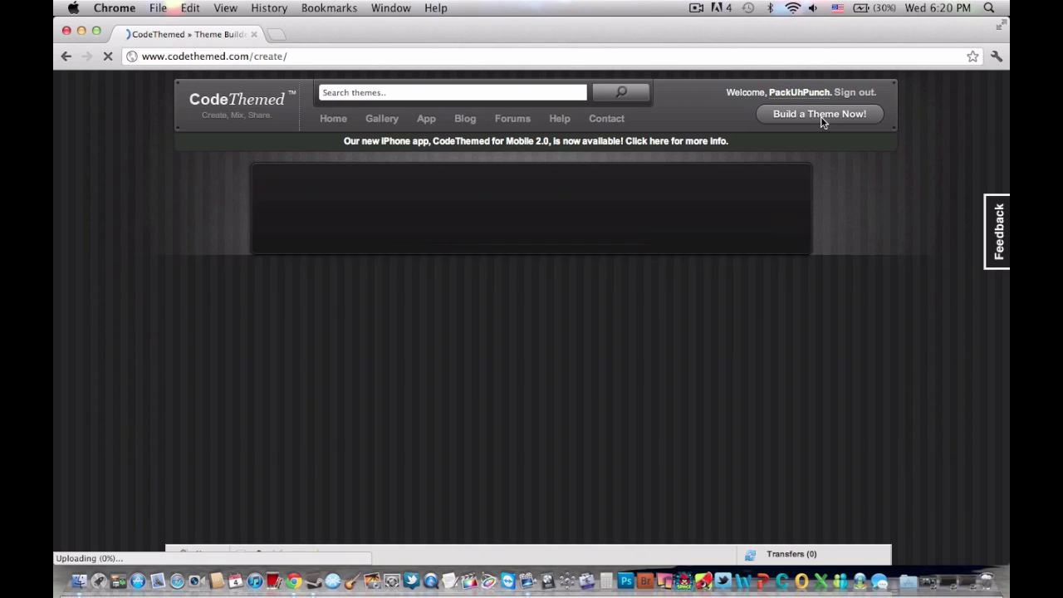
pyautogui.scroll(-2, 824, 308)
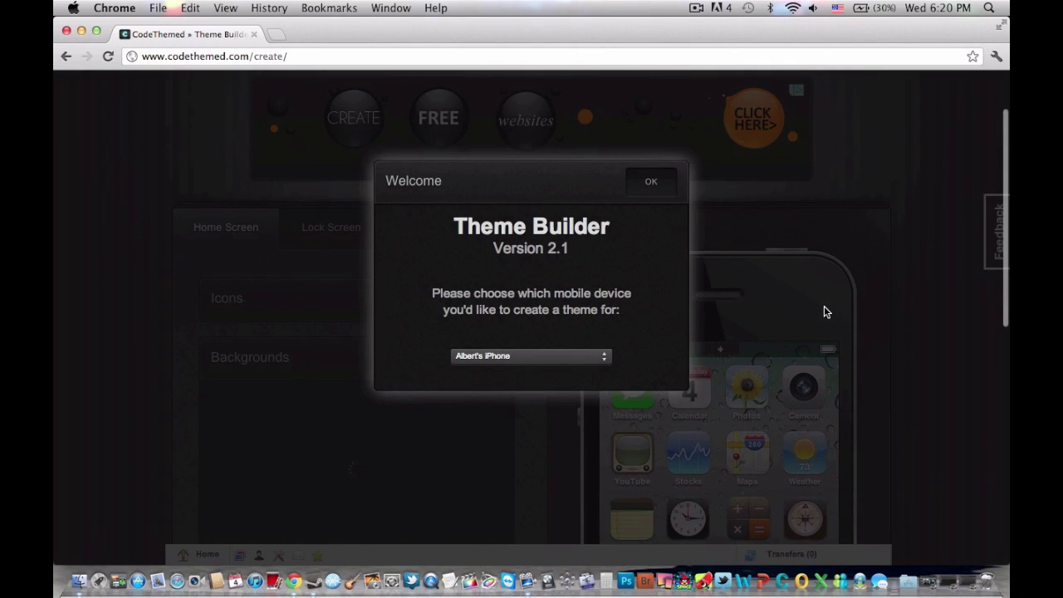
pyautogui.click(530, 356)
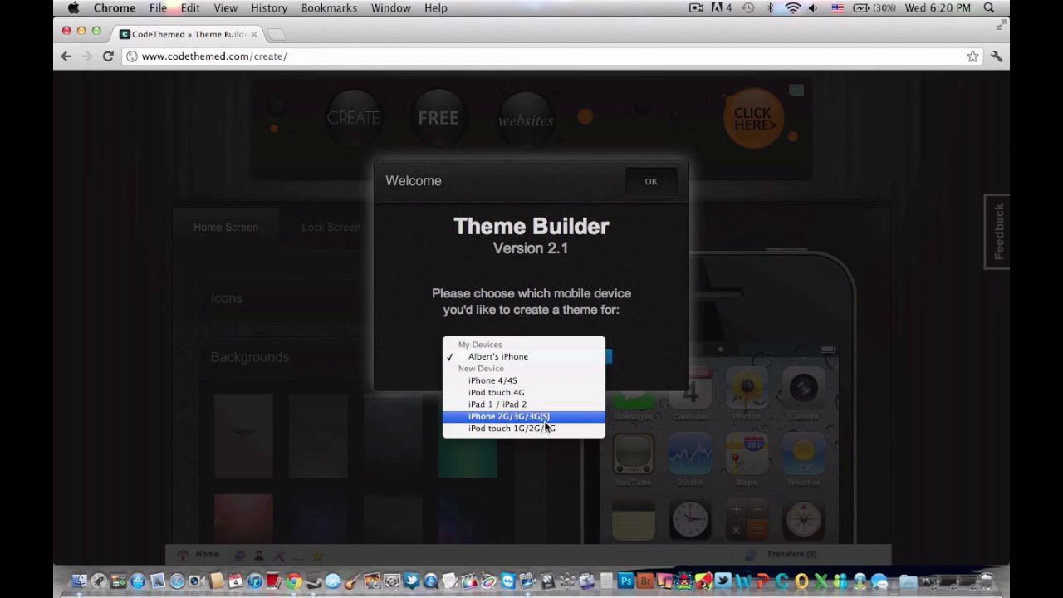
pyautogui.click(523, 358)
pyautogui.click(647, 197)
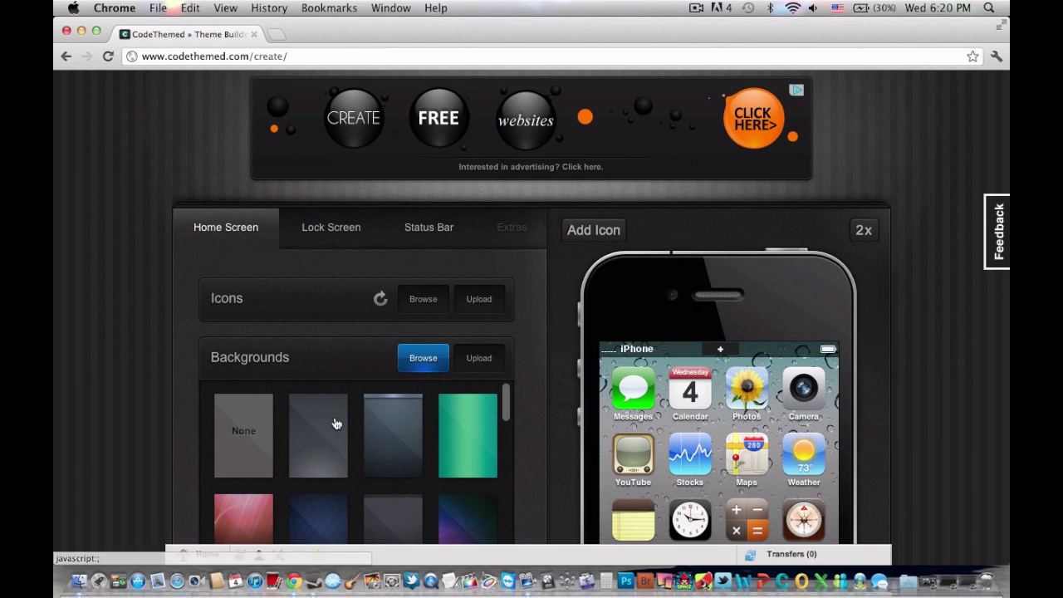
# Enlarge the phone preview to 2x, look it over, and return it to normal size.
pyautogui.scroll(-4, 941, 305)
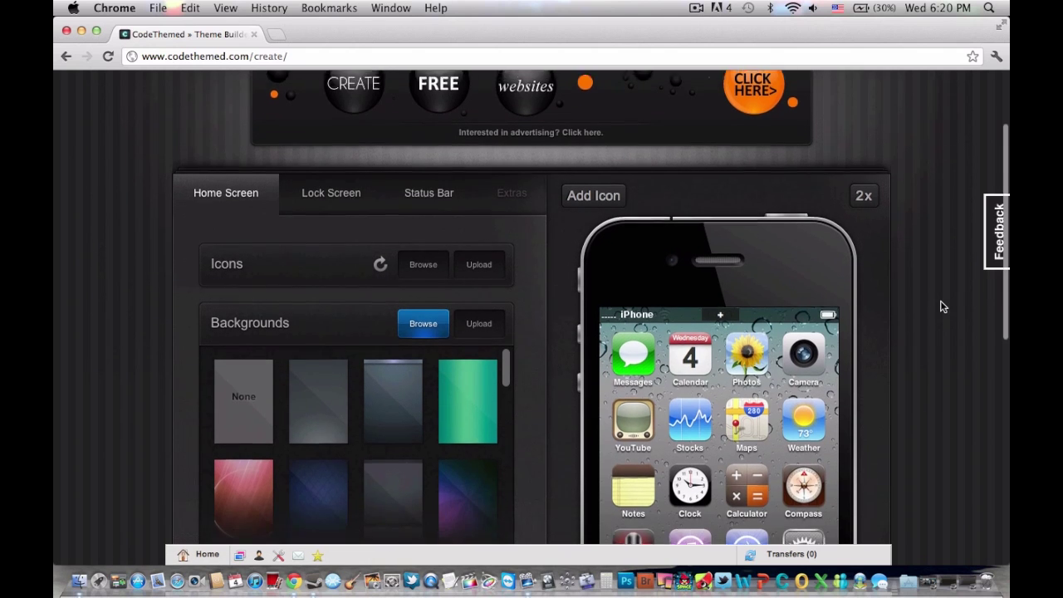
pyautogui.scroll(1, 908, 230)
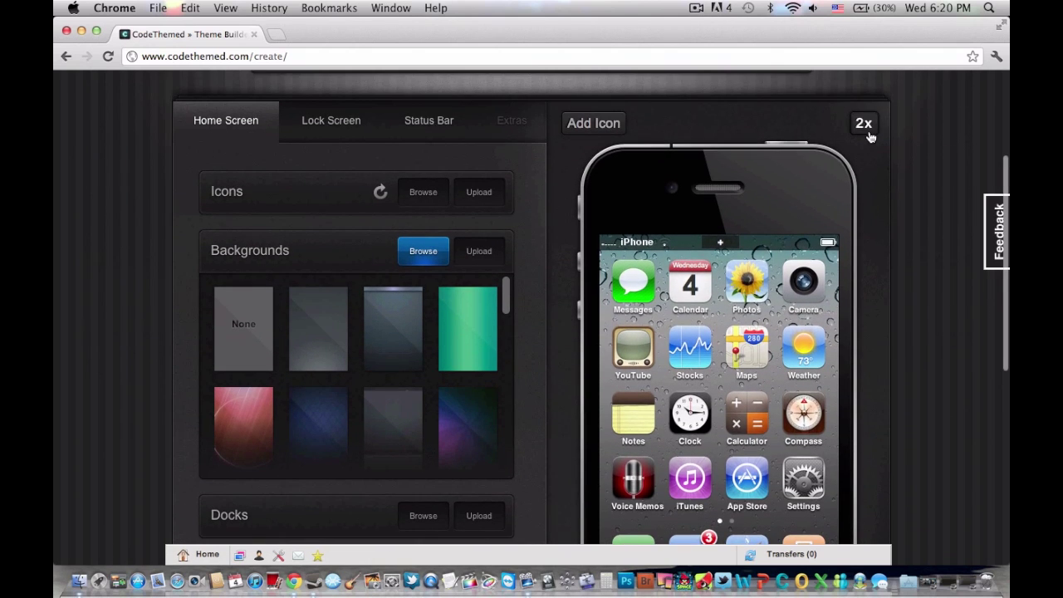
pyautogui.click(866, 129)
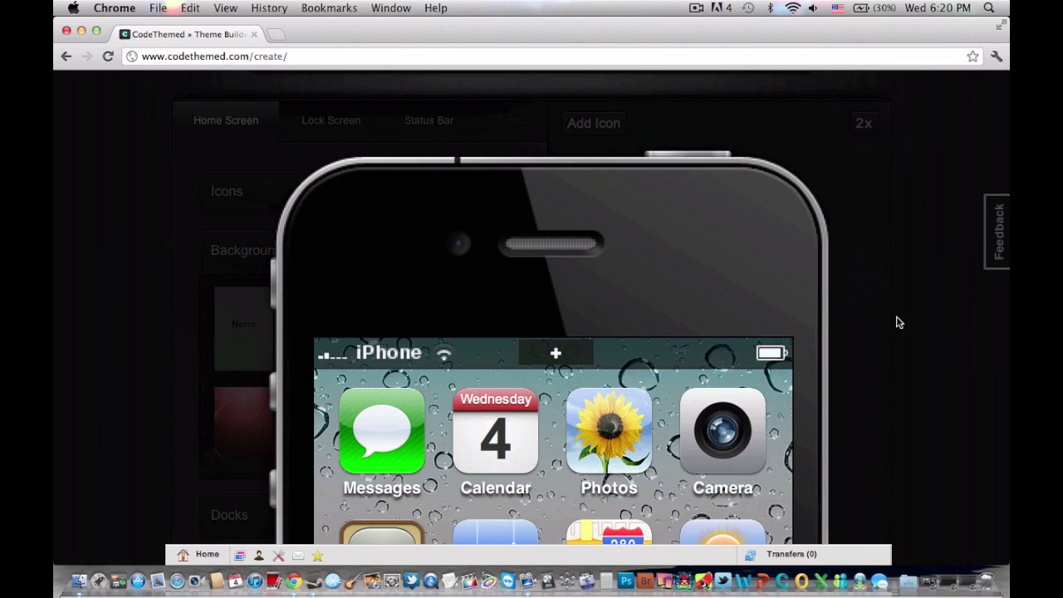
pyautogui.scroll(-5, 895, 320)
pyautogui.scroll(3, 896, 322)
pyautogui.scroll(3, 884, 274)
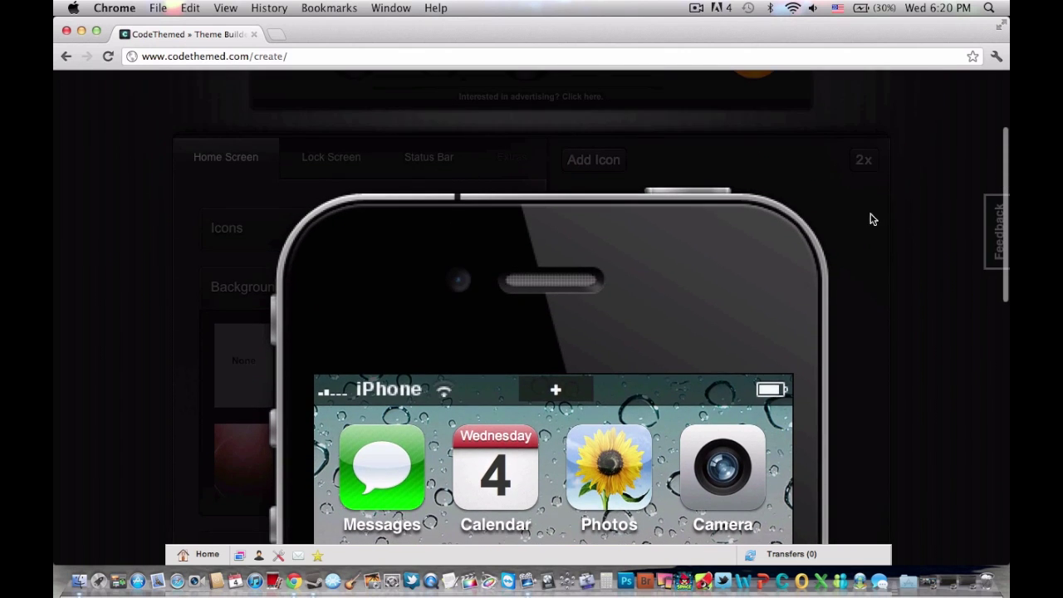
pyautogui.click(861, 172)
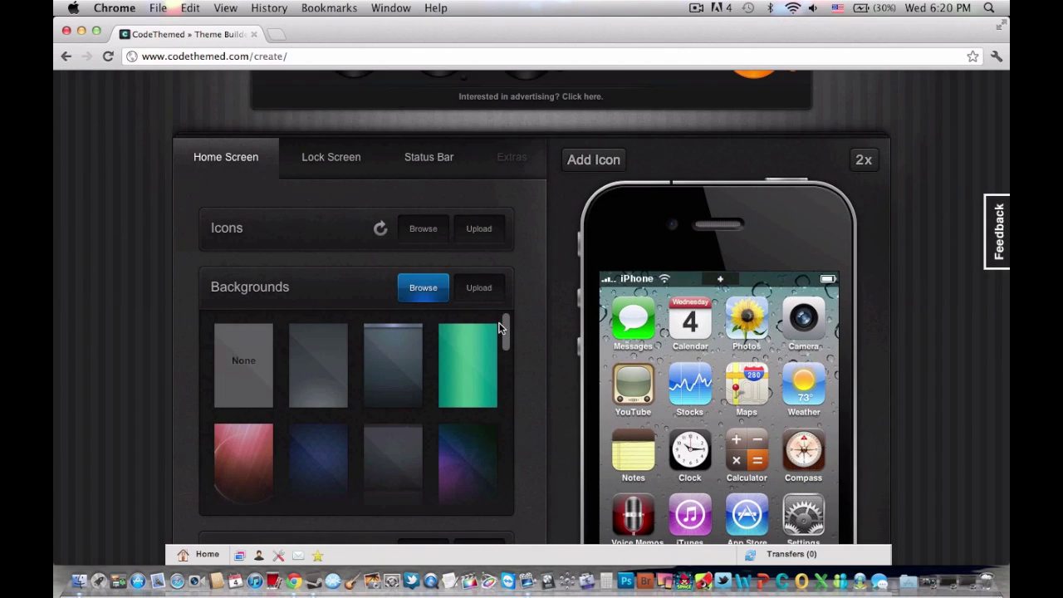
# Apply the red-and-white zigzag background to both the lock screen and home screen, on all nine pages.
pyautogui.moveTo(509, 338); pyautogui.dragTo(506, 500)
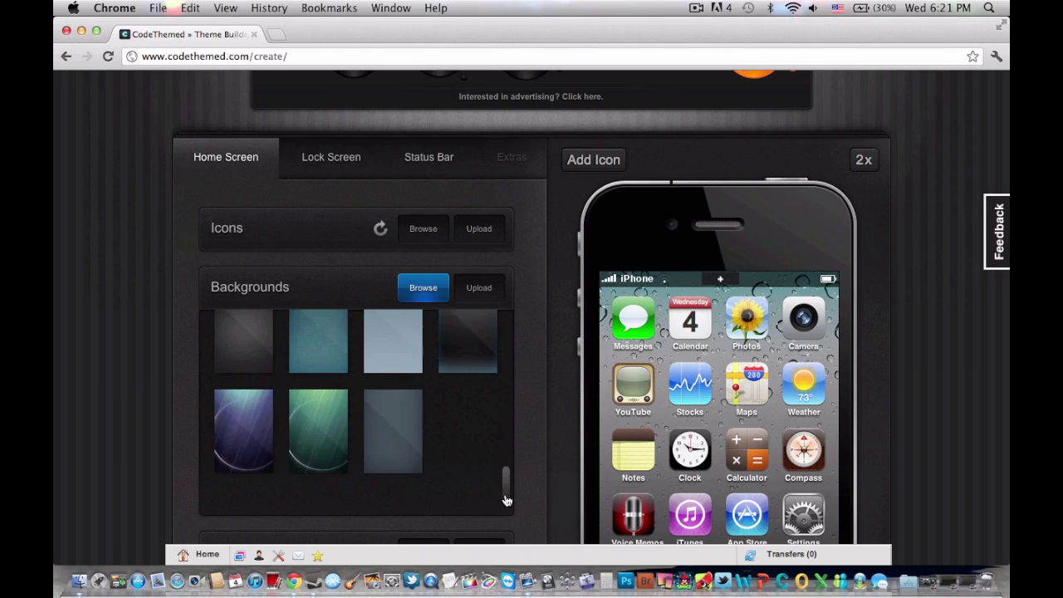
pyautogui.moveTo(238, 356)
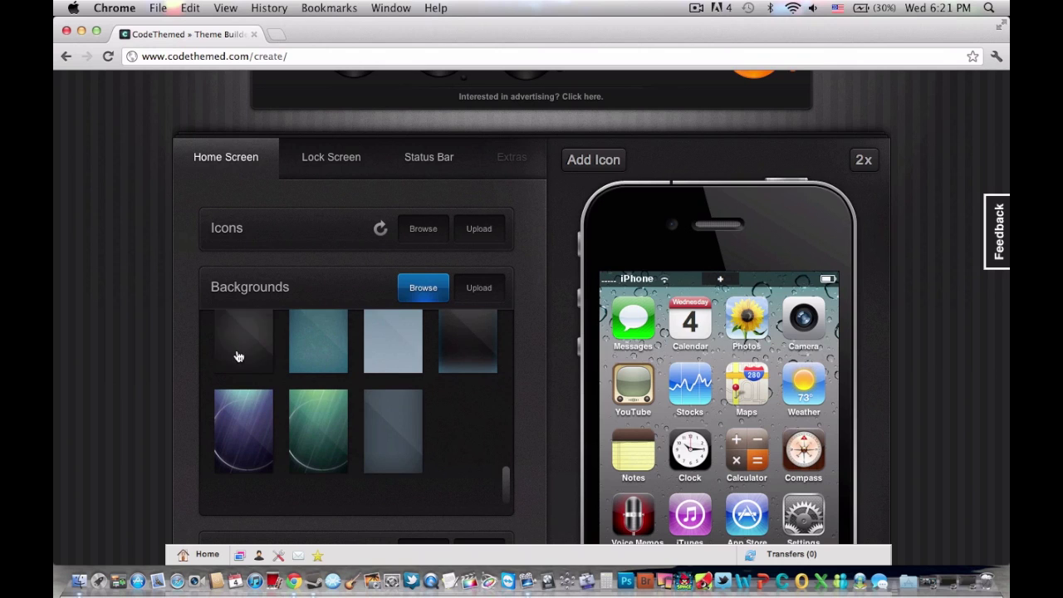
pyautogui.moveTo(506, 481); pyautogui.dragTo(504, 449)
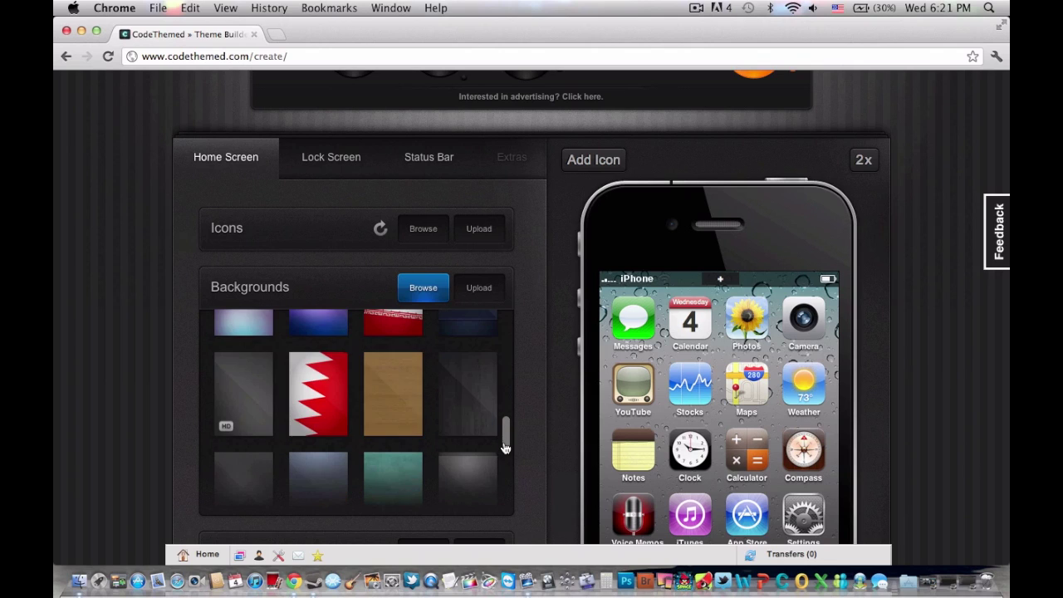
pyautogui.click(318, 380)
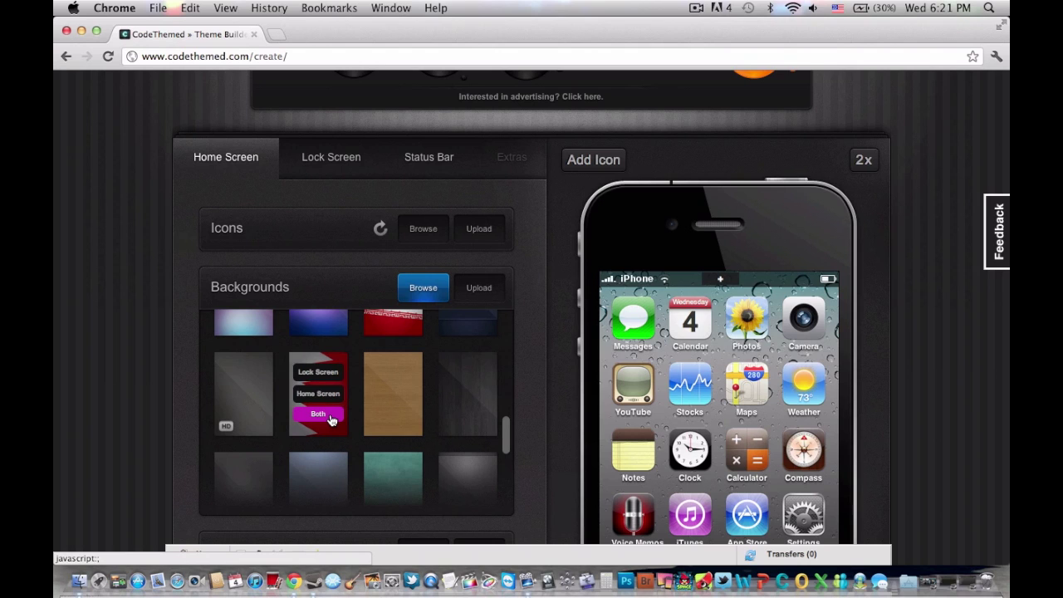
pyautogui.click(330, 417)
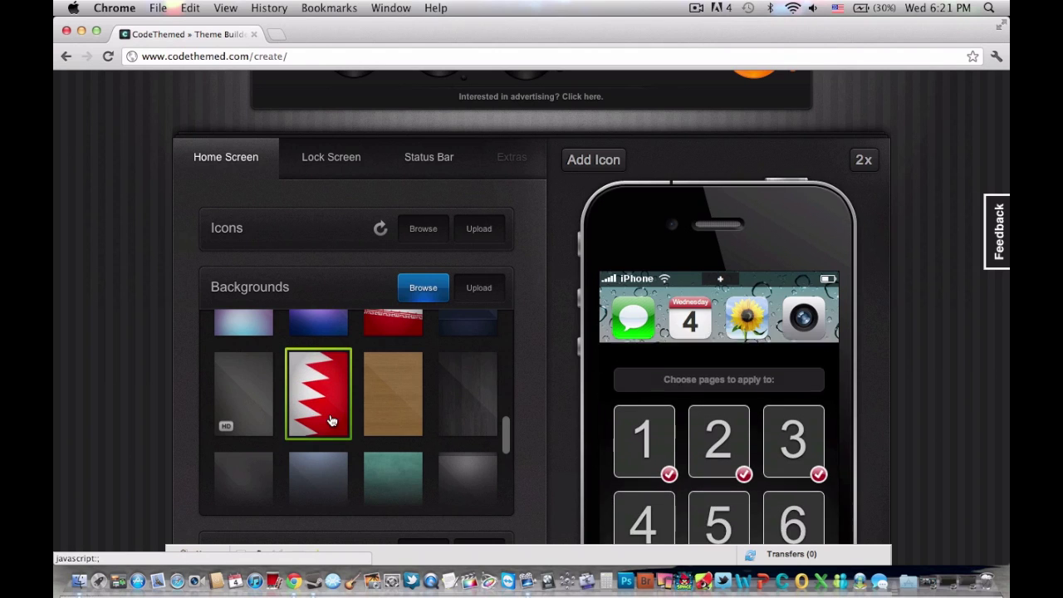
pyautogui.scroll(-2, 768, 470)
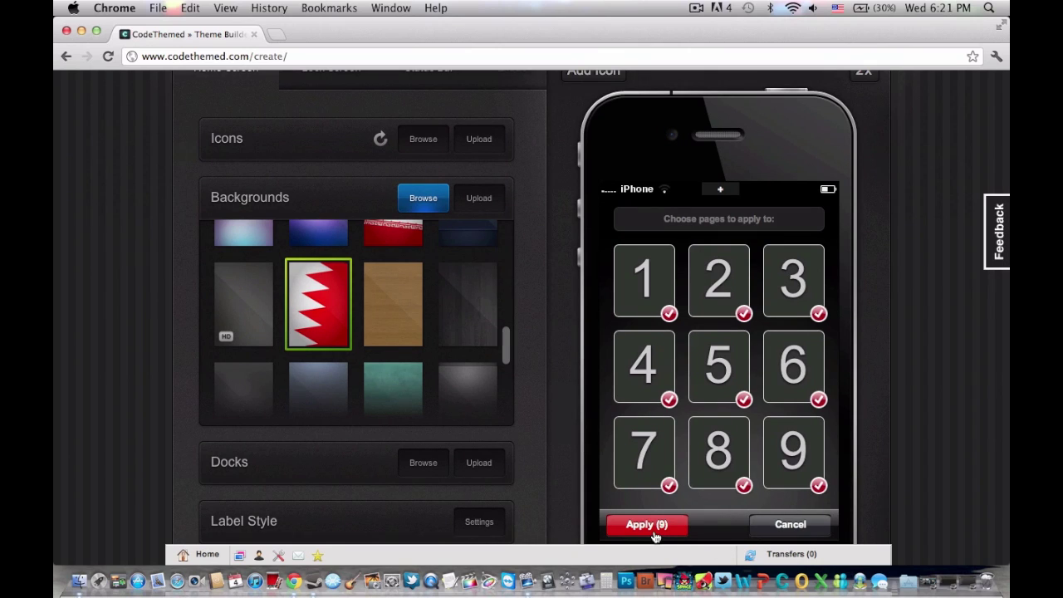
pyautogui.click(647, 525)
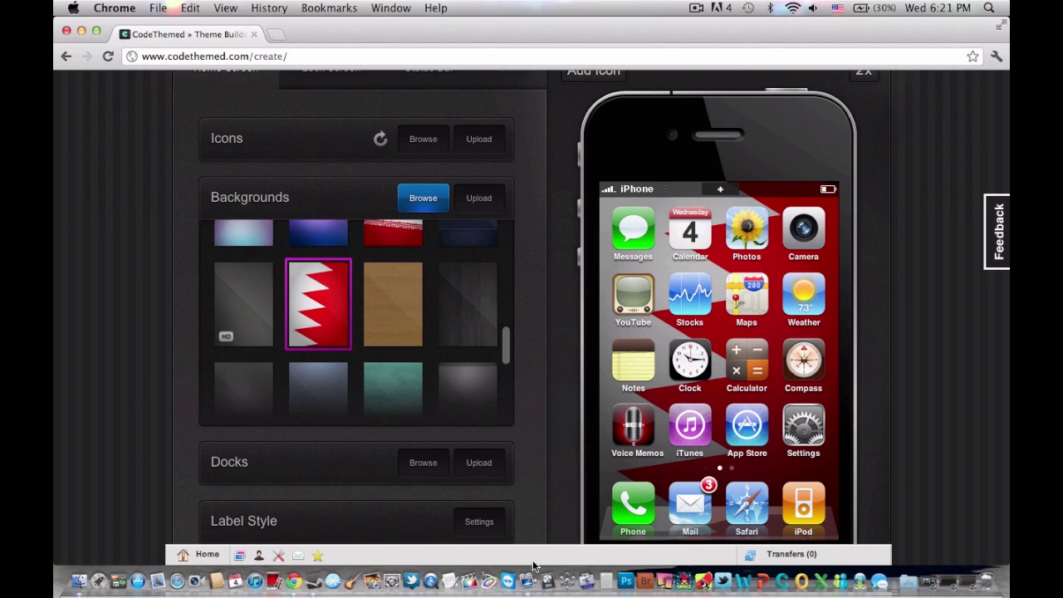
# Browse the available docks and apply the HD dark brown wood dock to the home screen.
pyautogui.click(425, 464)
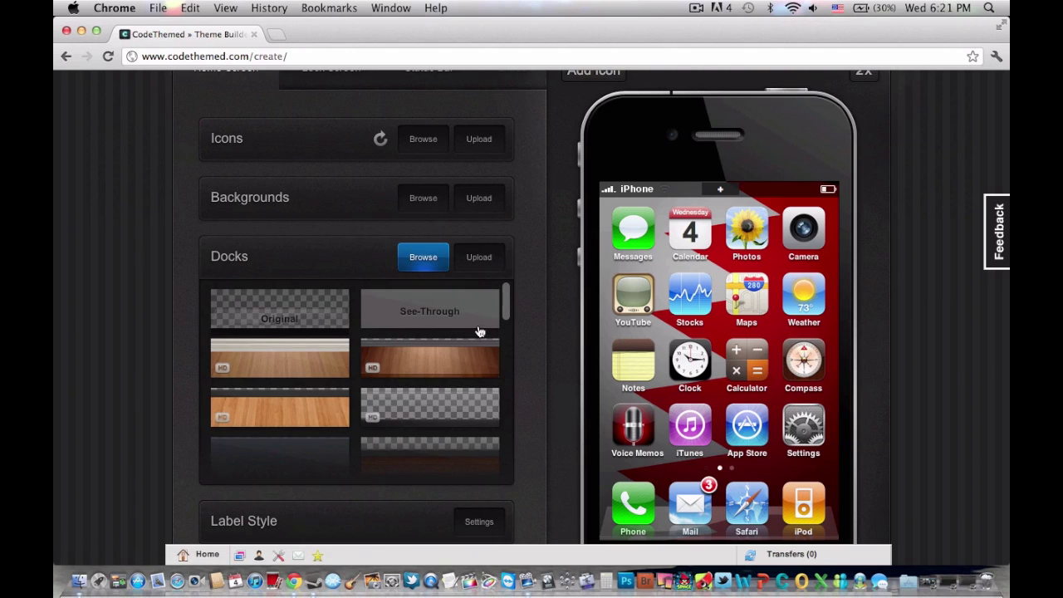
pyautogui.scroll(-5, 507, 311)
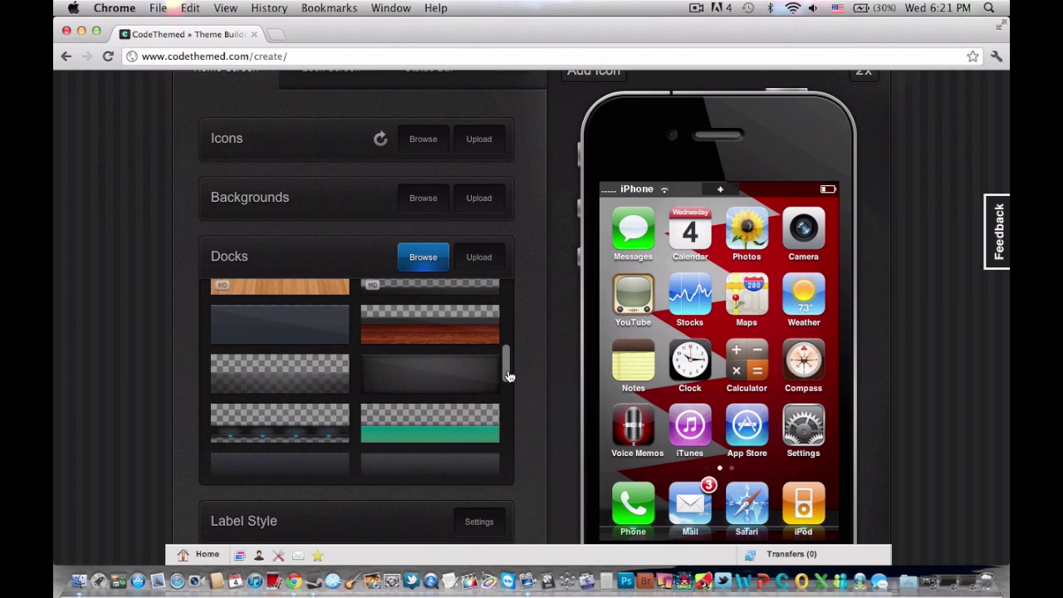
pyautogui.moveTo(510, 378); pyautogui.dragTo(471, 335)
pyautogui.click(471, 335)
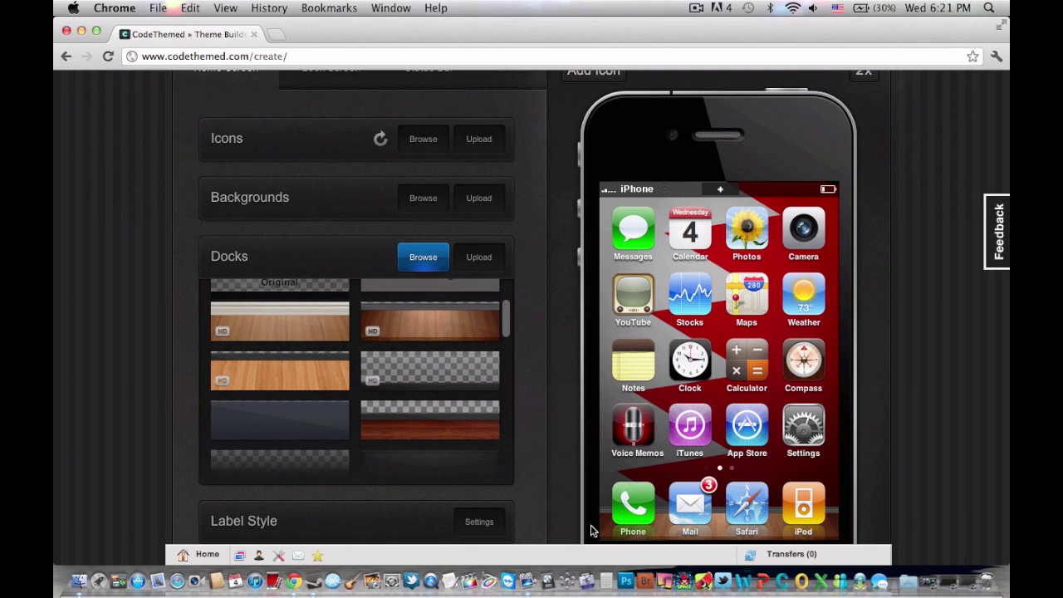
# Open the label style settings and examine the options for undocked icon labels.
pyautogui.scroll(-2, 525, 352)
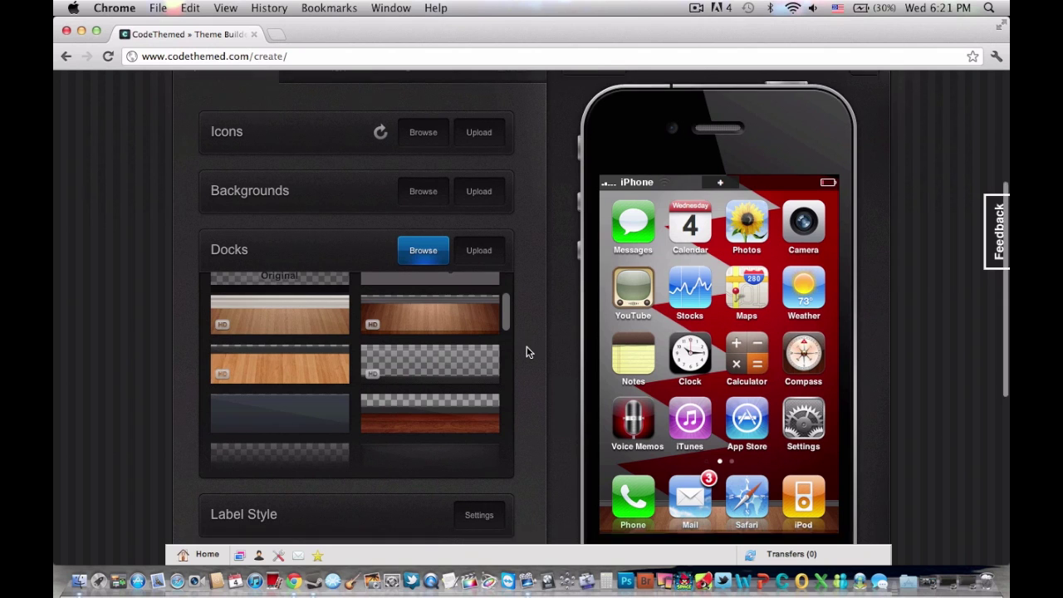
pyautogui.click(479, 486)
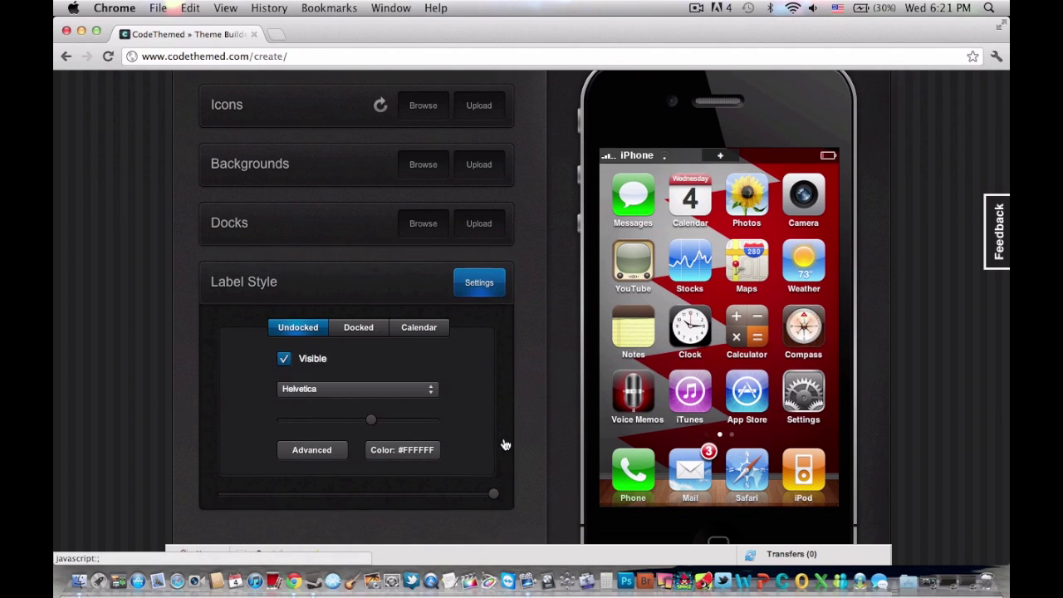
pyautogui.moveTo(494, 493); pyautogui.dragTo(549, 480)
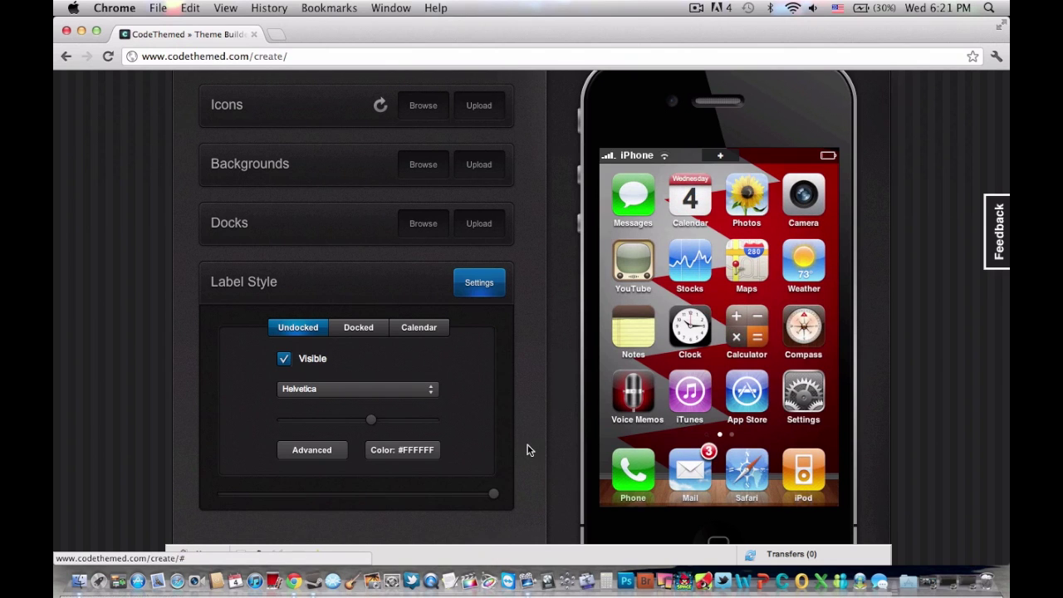
pyautogui.scroll(5, 526, 450)
pyautogui.scroll(-2, 636, 394)
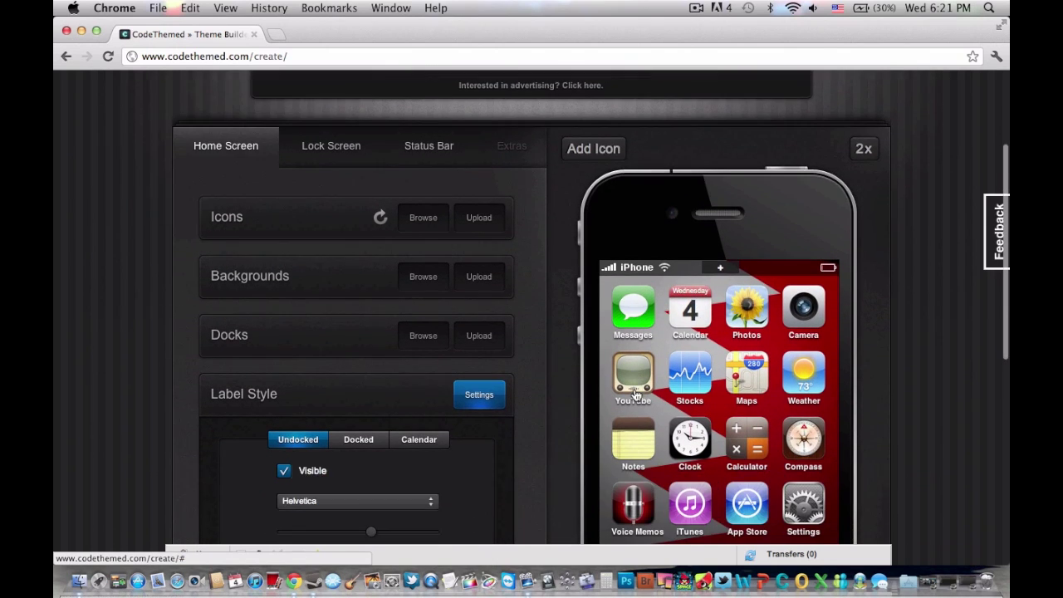
pyautogui.scroll(-2, 635, 395)
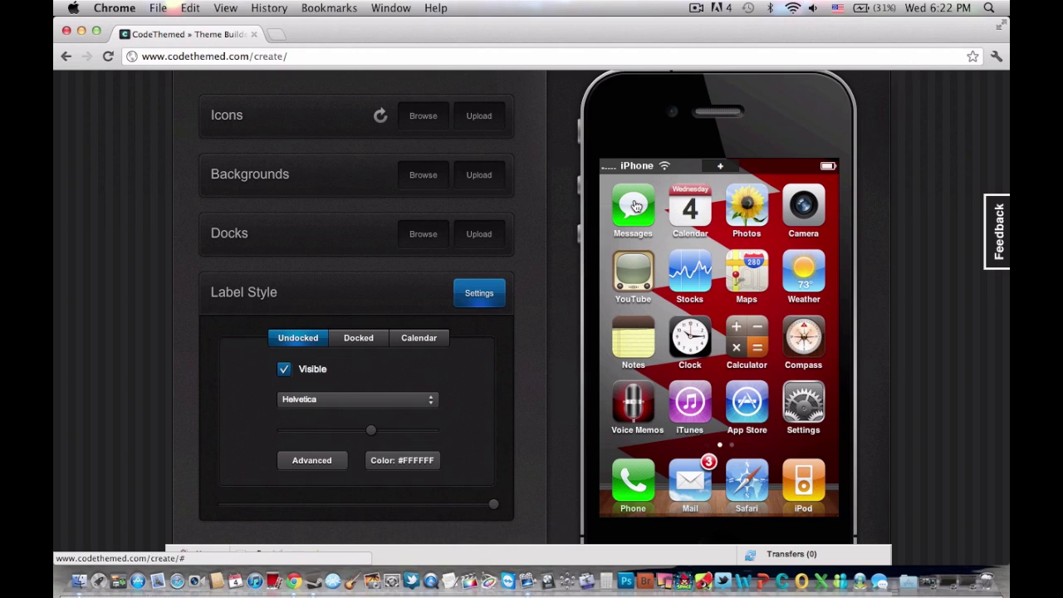
# Browse the replacement icons and change the Messages icon to the HD blue speech bubble on white.
pyautogui.click(426, 123)
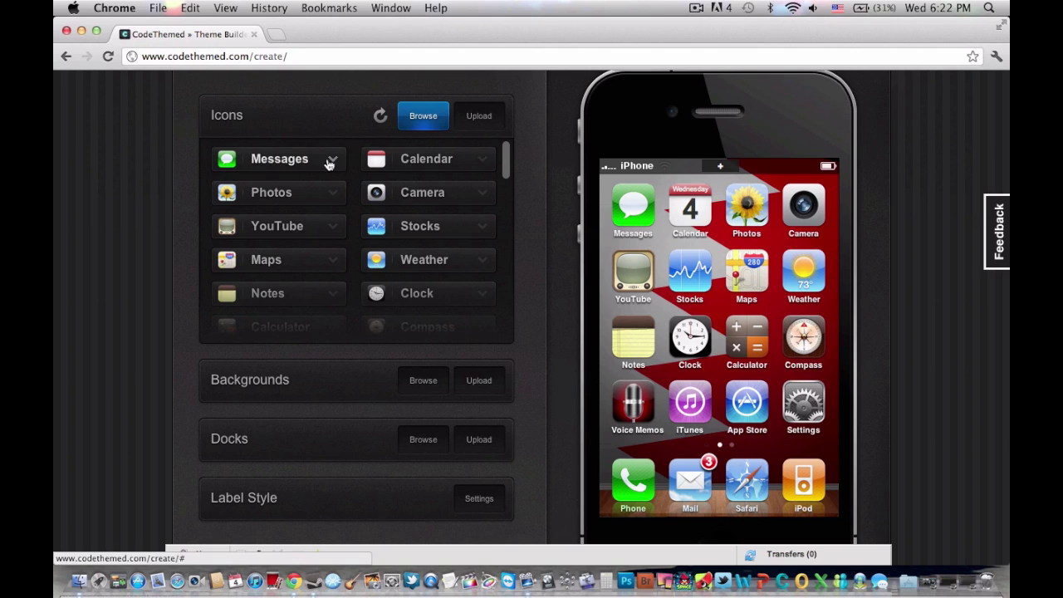
pyautogui.click(309, 199)
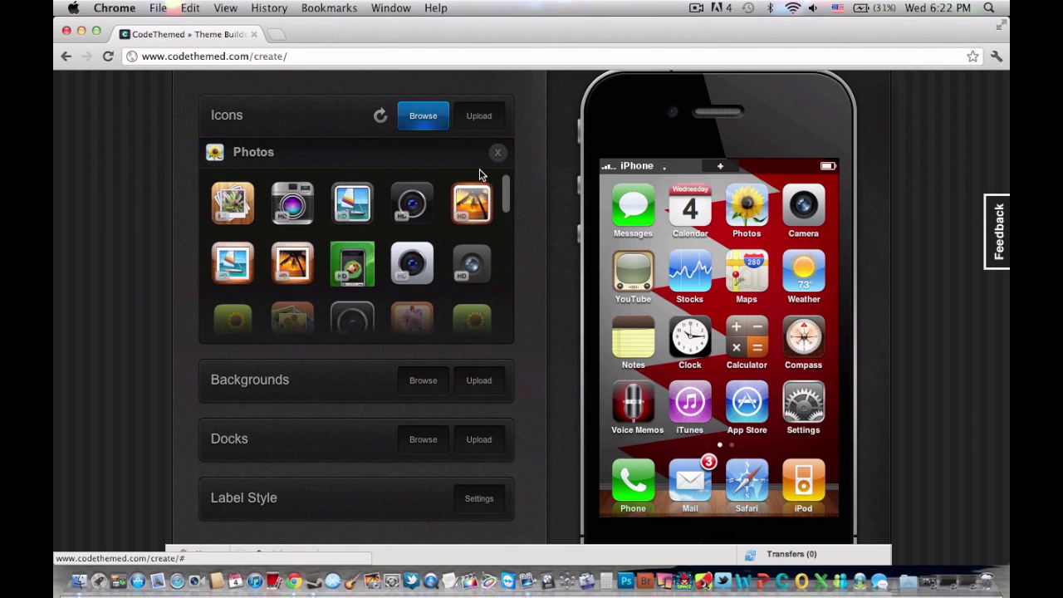
pyautogui.click(498, 152)
pyautogui.click(638, 207)
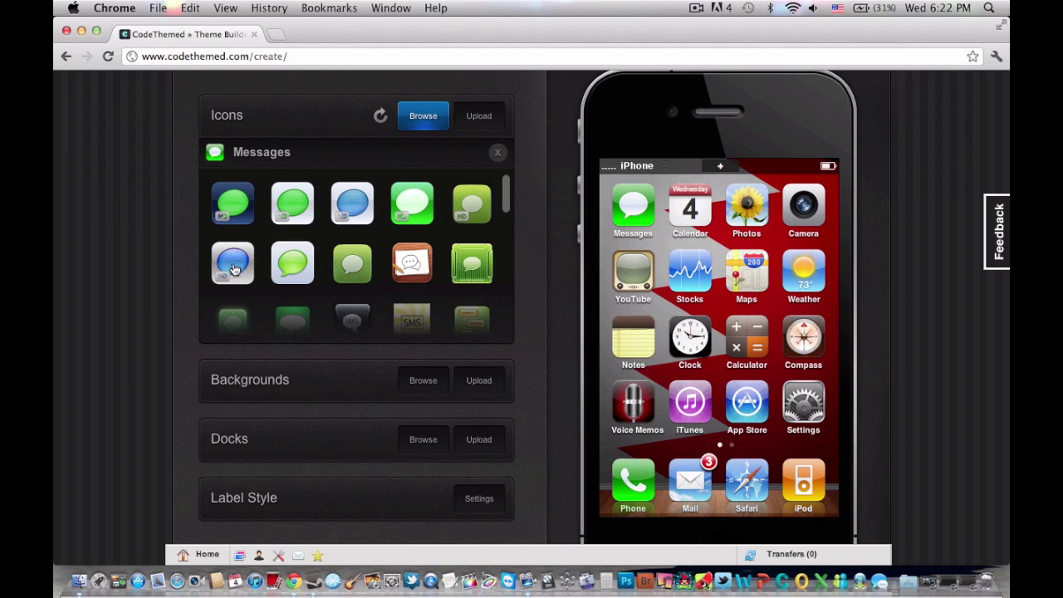
pyautogui.click(340, 217)
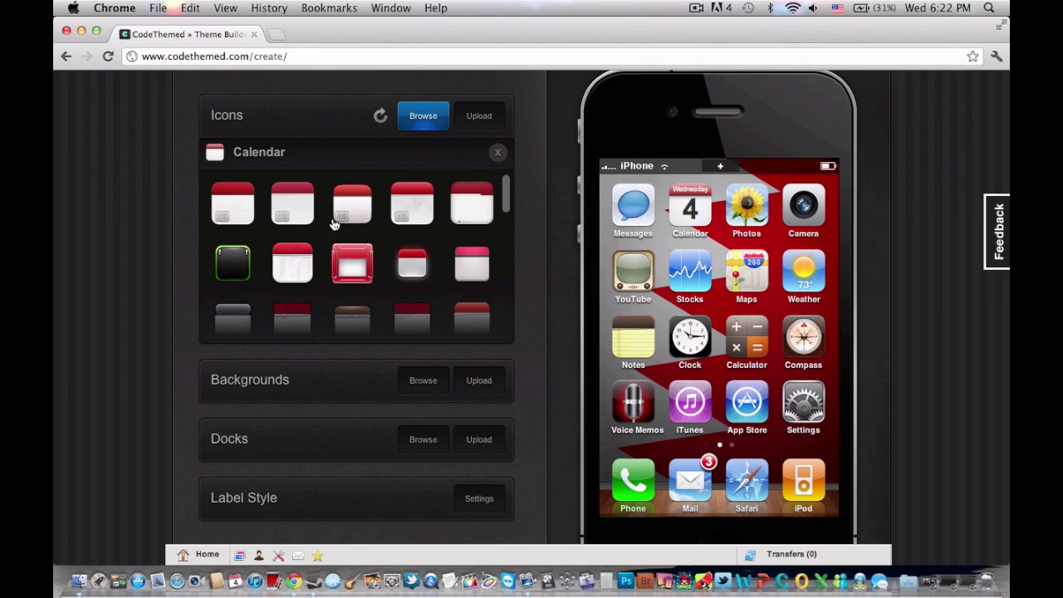
# Replace the Calendar, Photos and Camera icons with the HD red-topped calendar page, the framed palm sunset and the purple-lens camera.
pyautogui.click(287, 209)
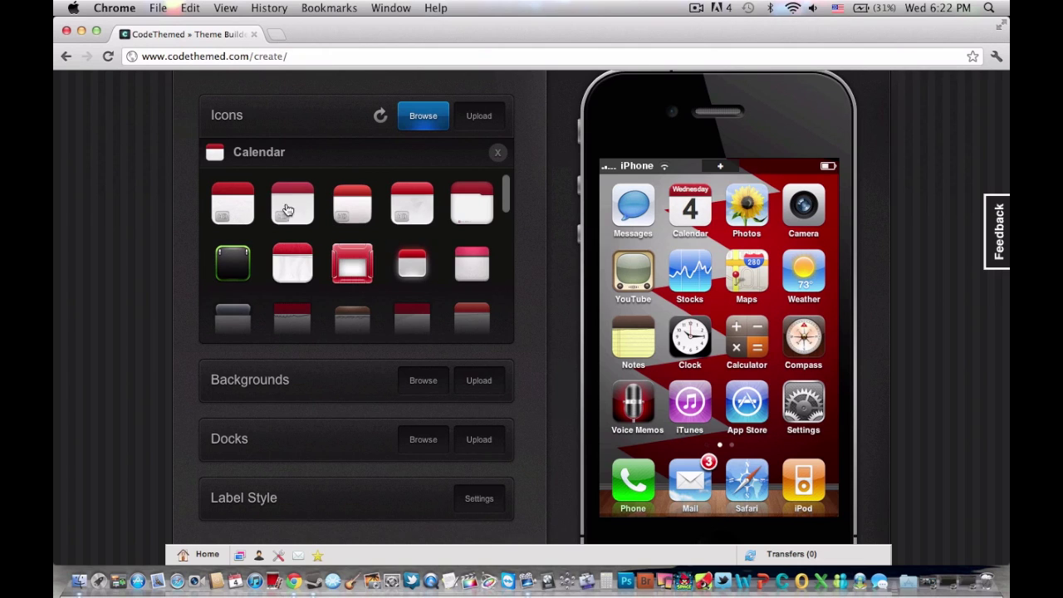
pyautogui.click(760, 216)
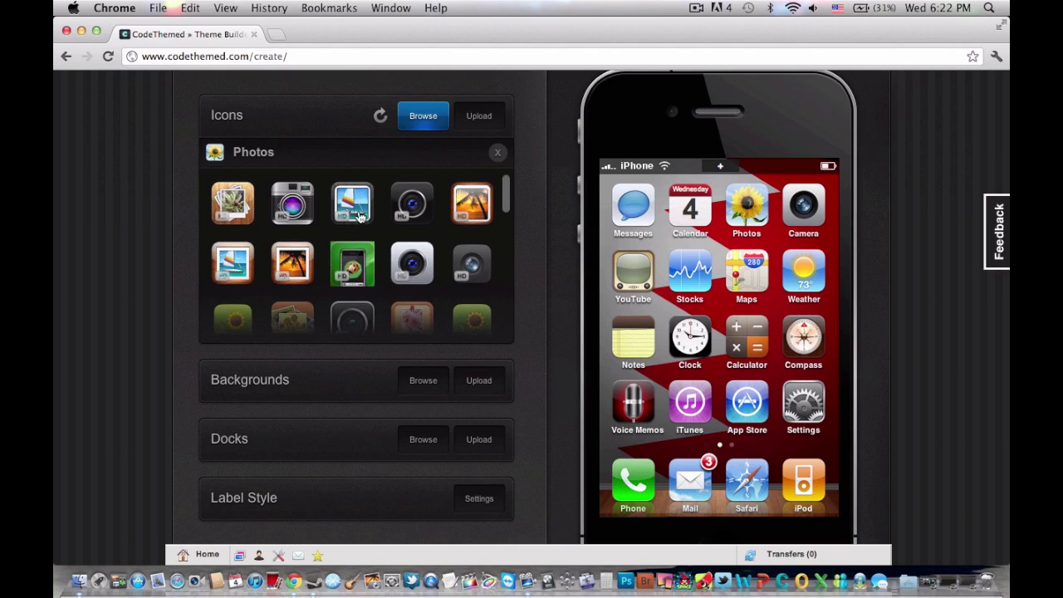
pyautogui.click(291, 208)
pyautogui.click(805, 212)
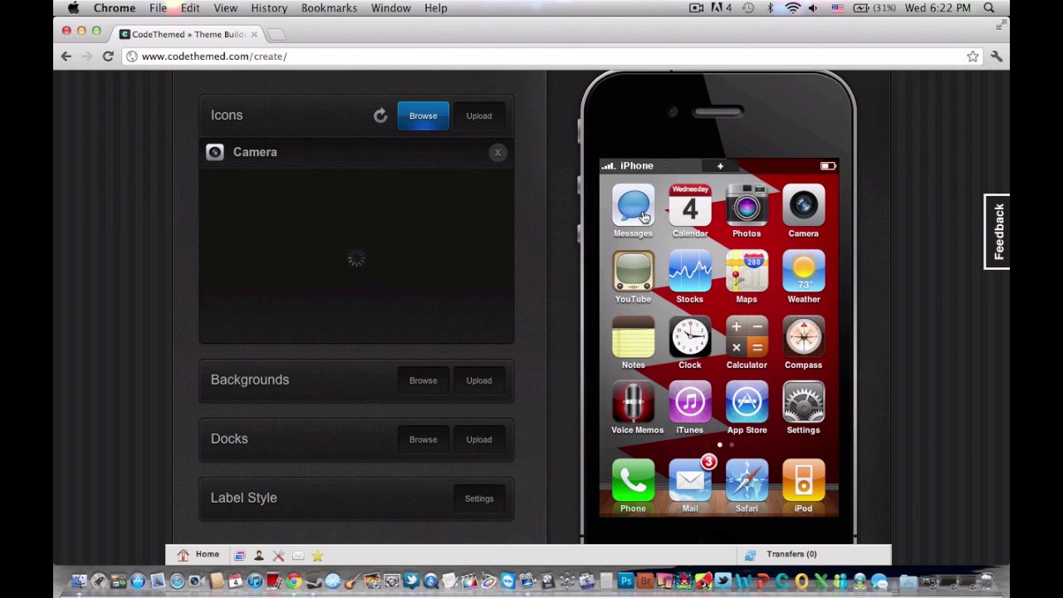
pyautogui.click(303, 211)
# Replace the YouTube icon with the wood-framed blue television and the Notes icon with the HD yellow notepad that has two pins.
pyautogui.click(632, 274)
pyautogui.click(352, 204)
pyautogui.click(633, 339)
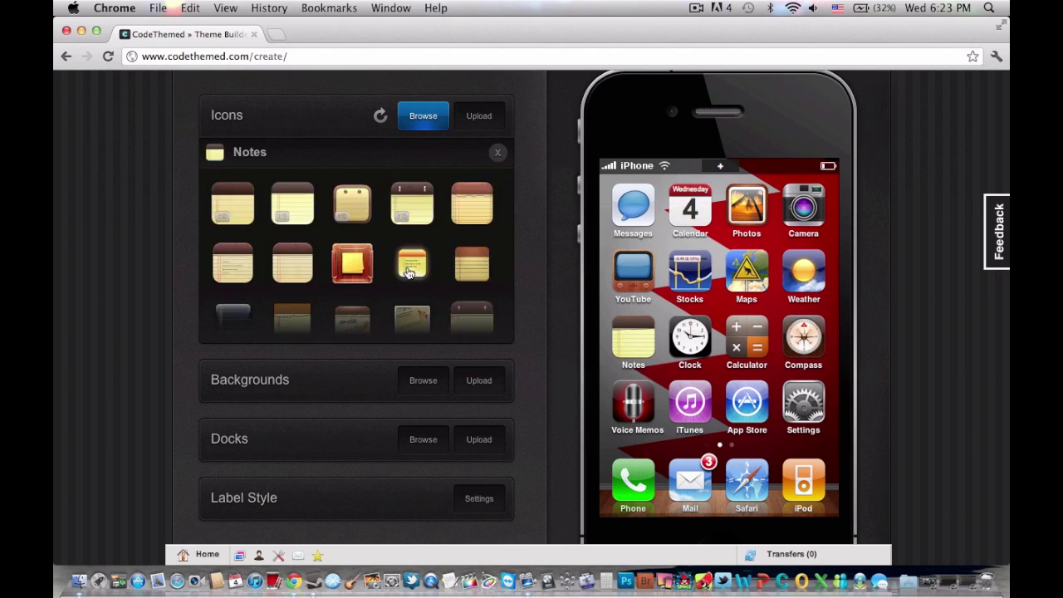
pyautogui.click(293, 204)
# Replace the Compass, Settings, Safari and iPod icons with the dark compass, black-and-white gears, bright blue Safari compass and HD orange guitar.
pyautogui.click(803, 339)
pyautogui.click(344, 238)
pyautogui.click(803, 405)
pyautogui.click(747, 482)
pyautogui.click(803, 481)
pyautogui.click(412, 263)
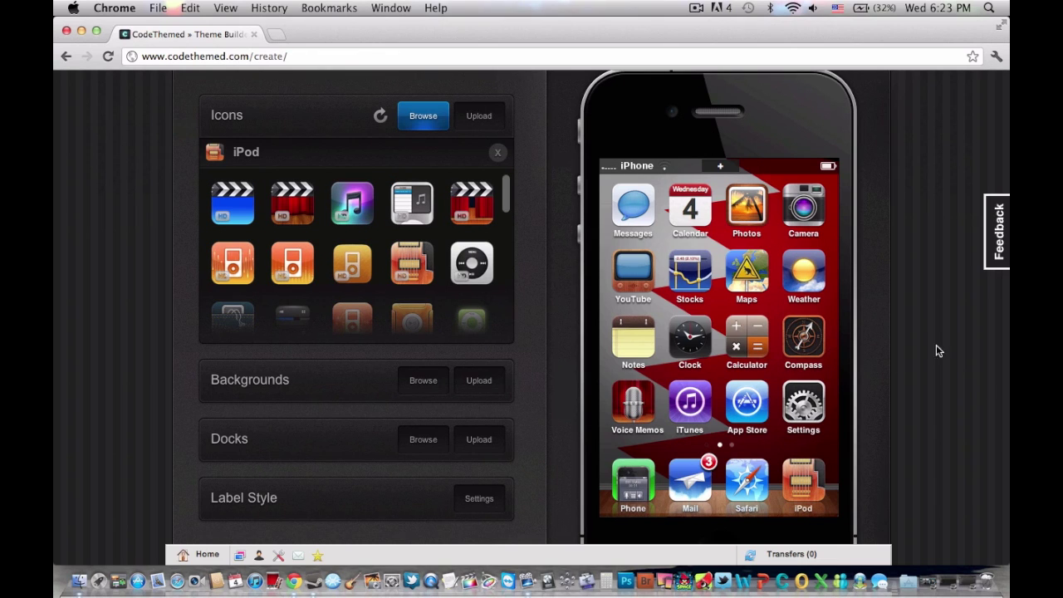
# In the lock screen settings, try the red slider designs and apply the dark carbon slider with the red arrow.
pyautogui.scroll(-1, 938, 346)
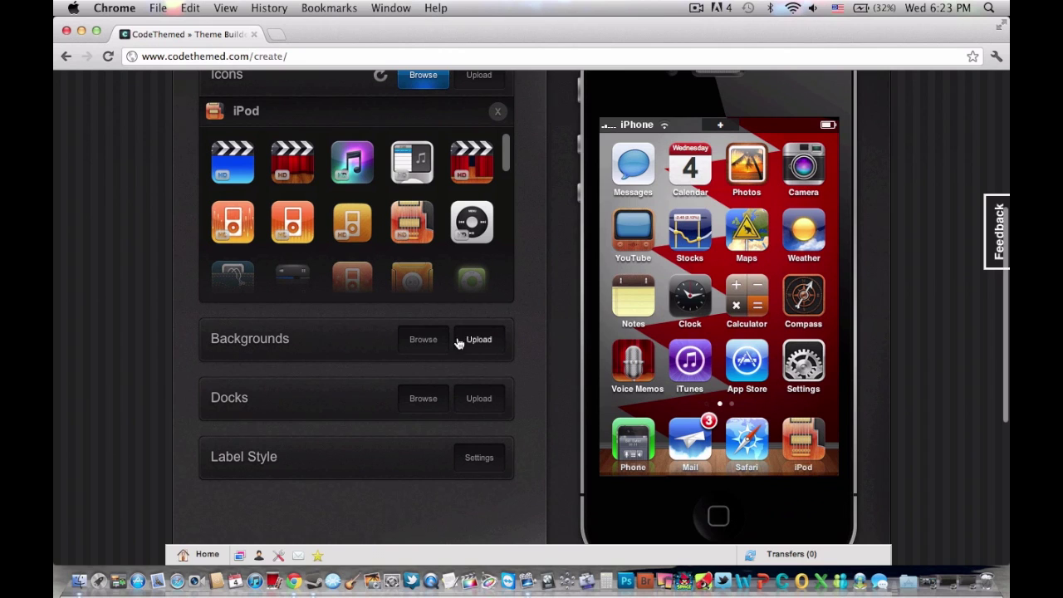
pyautogui.scroll(3, 427, 345)
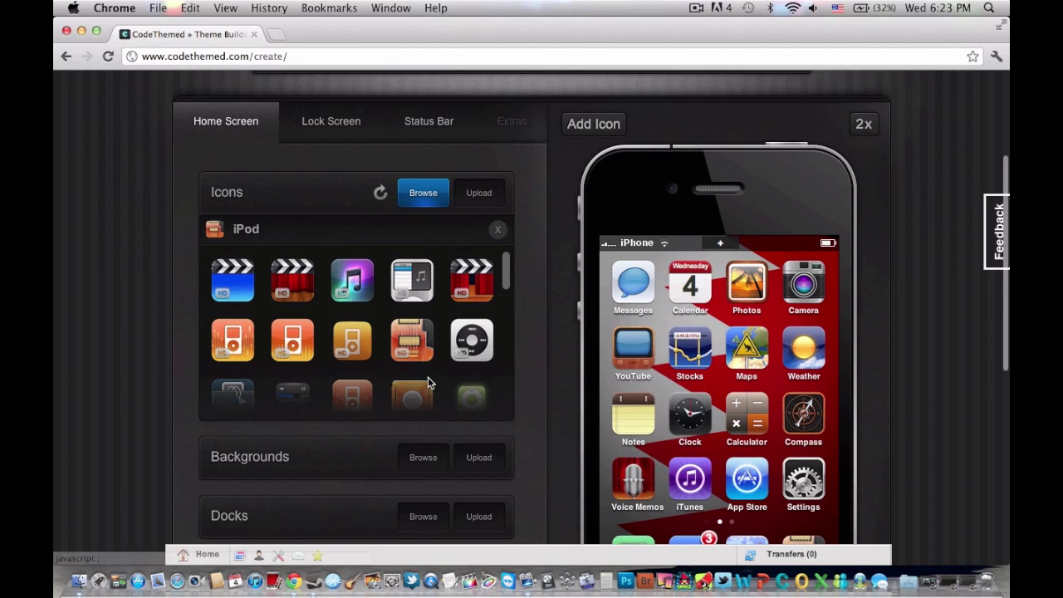
pyautogui.click(324, 125)
pyautogui.scroll(1, 415, 220)
pyautogui.scroll(-1, 418, 224)
pyautogui.scroll(-1, 419, 225)
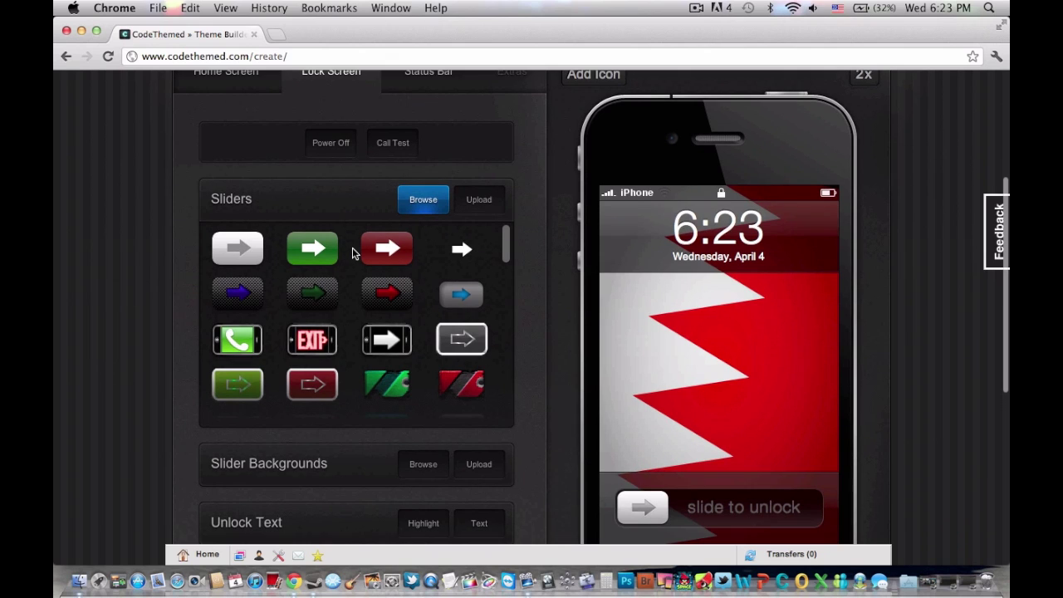
pyautogui.click(379, 254)
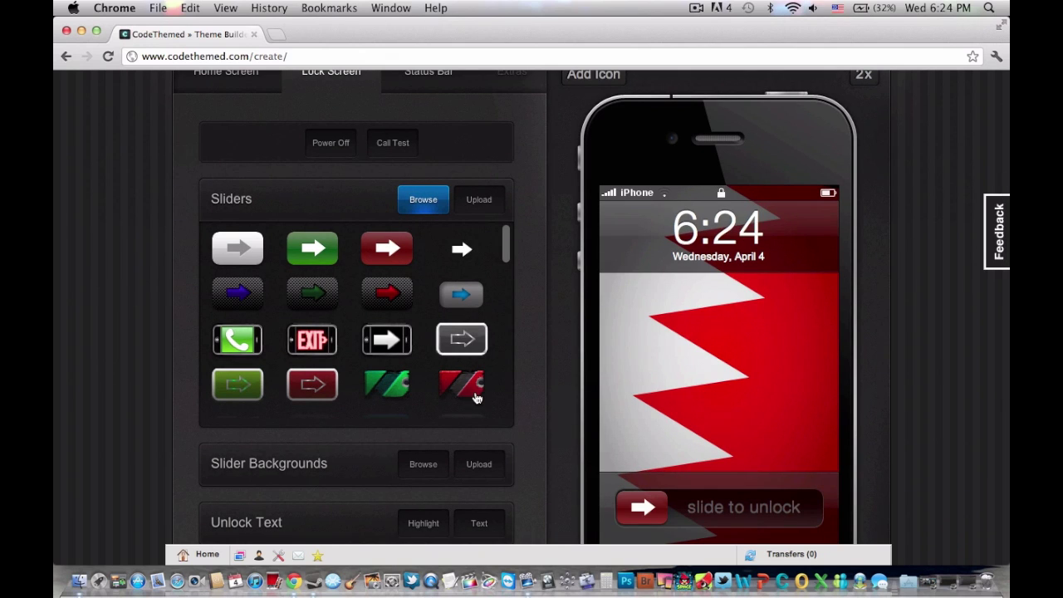
pyautogui.click(478, 399)
pyautogui.click(385, 306)
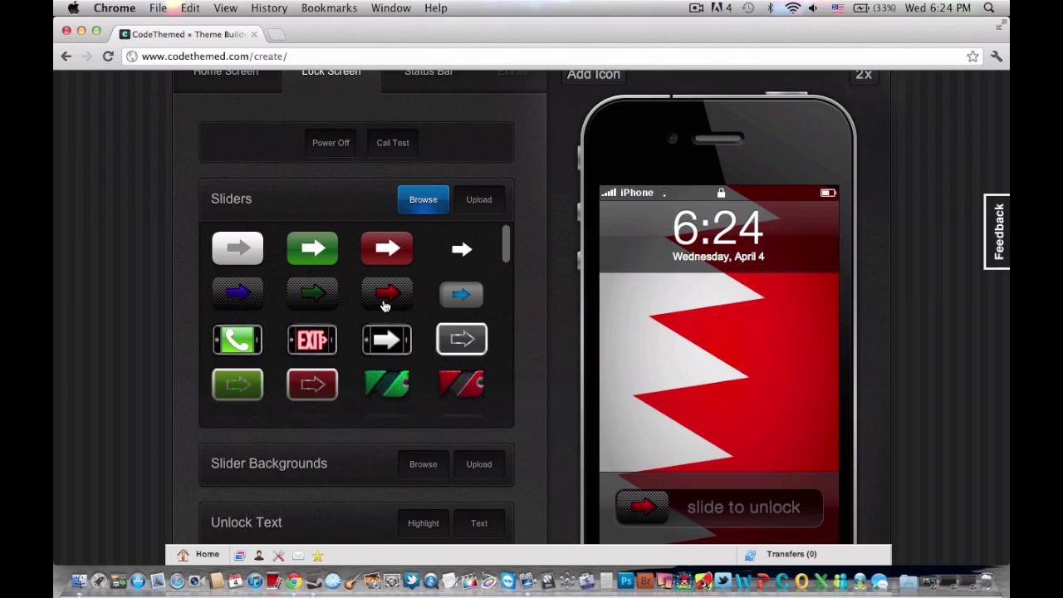
# Compare the transparent slider backgrounds and apply the semi-transparent dark rounded one to the lock screen.
pyautogui.click(444, 445)
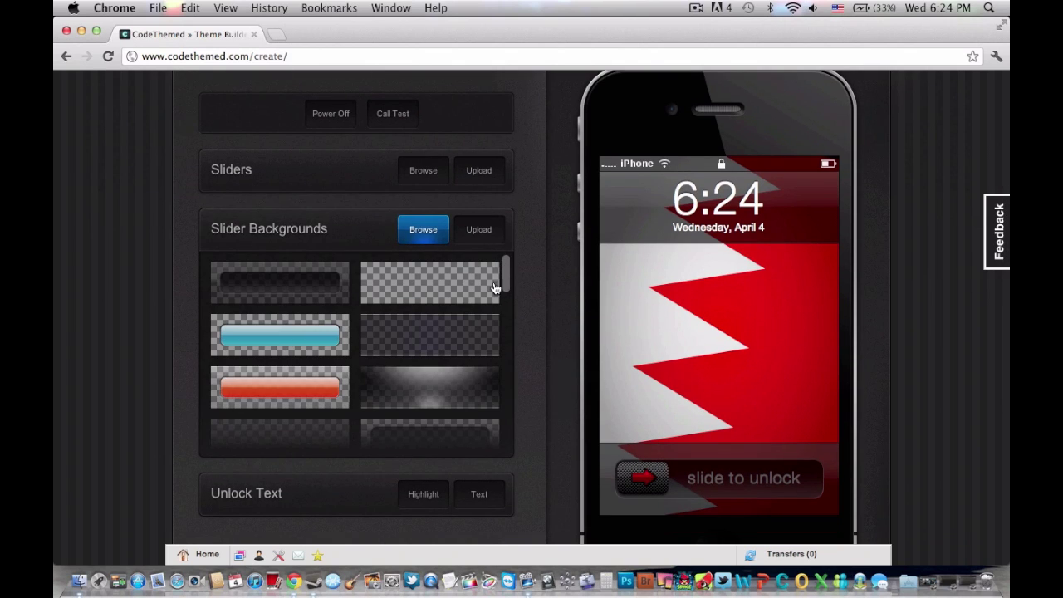
pyautogui.click(493, 289)
pyautogui.scroll(-3, 509, 289)
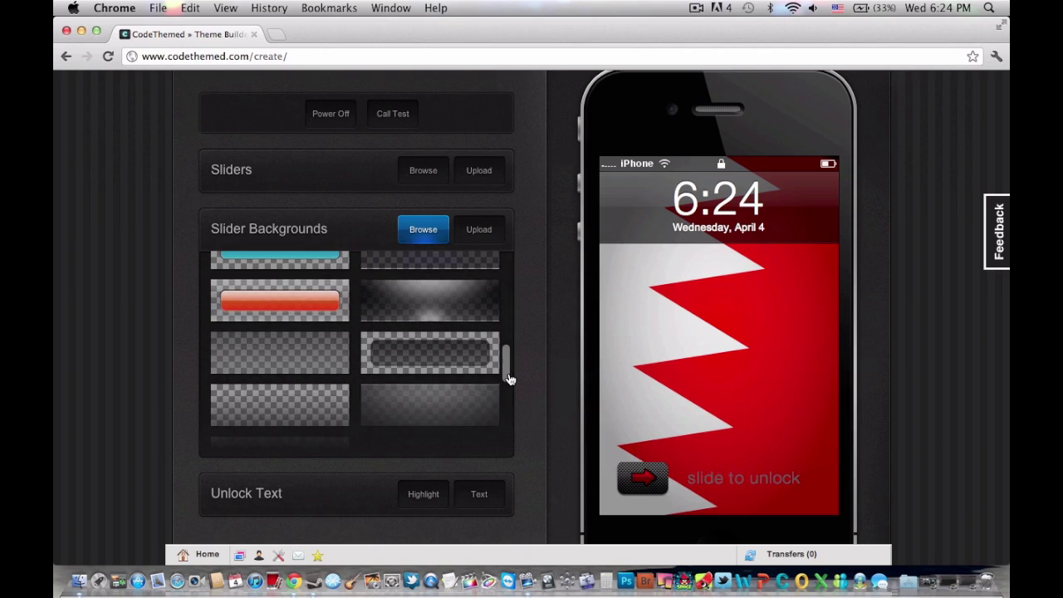
pyautogui.click(454, 327)
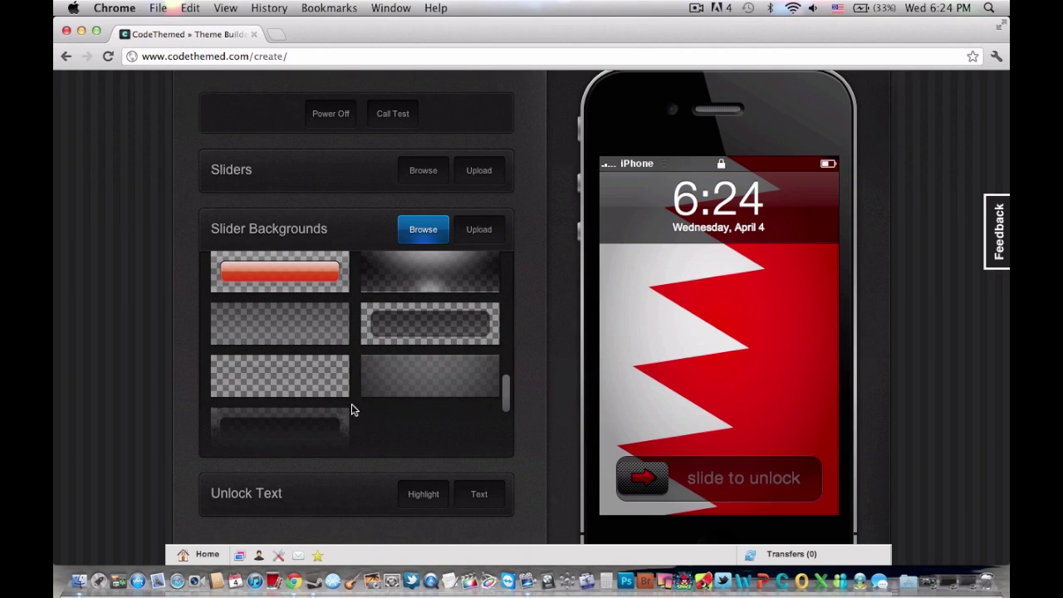
pyautogui.click(308, 393)
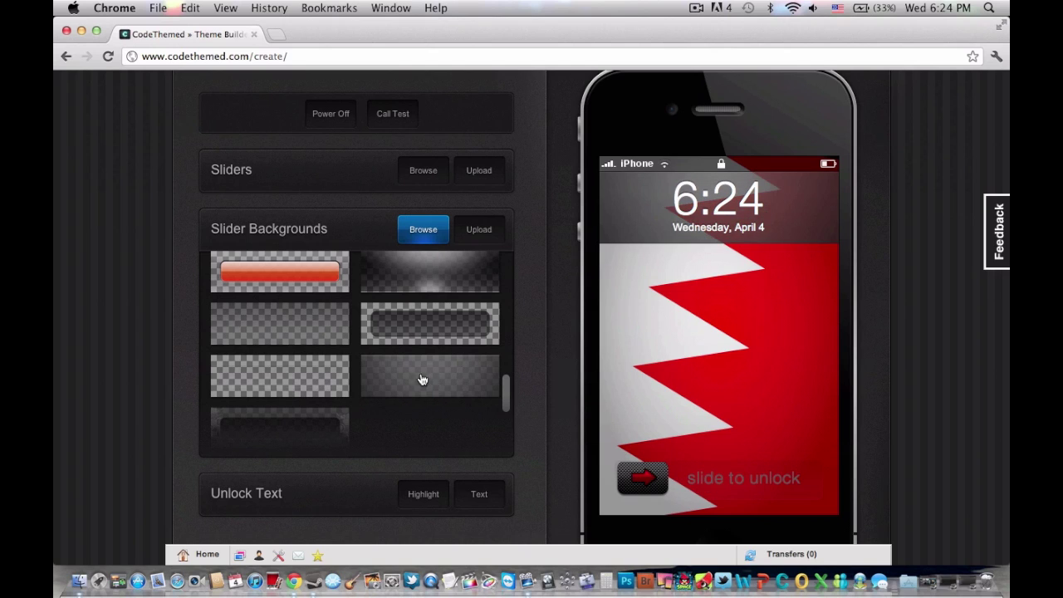
pyautogui.click(420, 325)
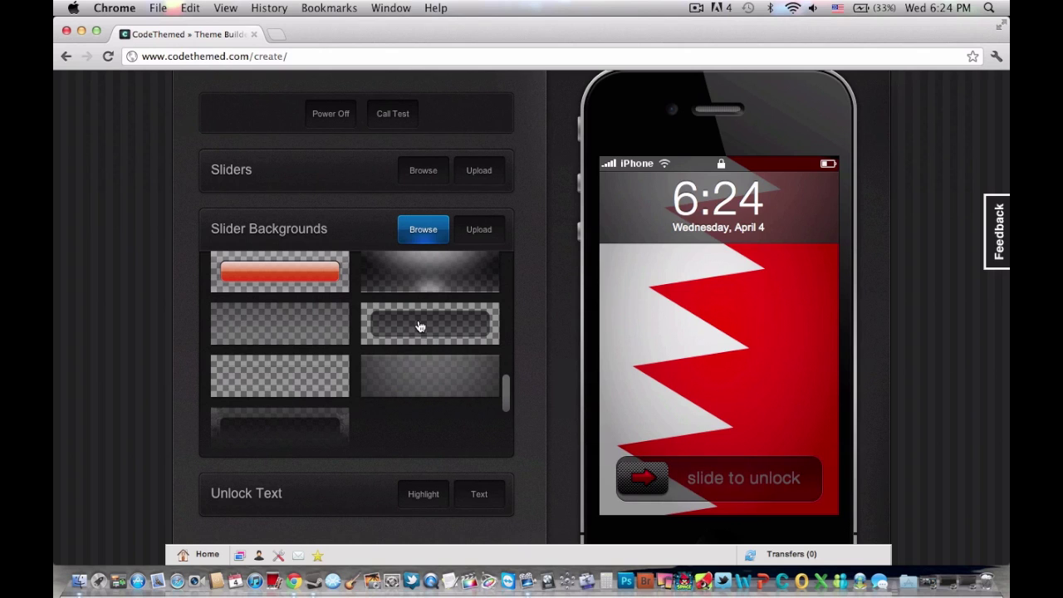
pyautogui.scroll(-2, 487, 430)
# View the highlight colours for the unlock text and set the unlock text to "Slide to Open".
pyautogui.click(436, 498)
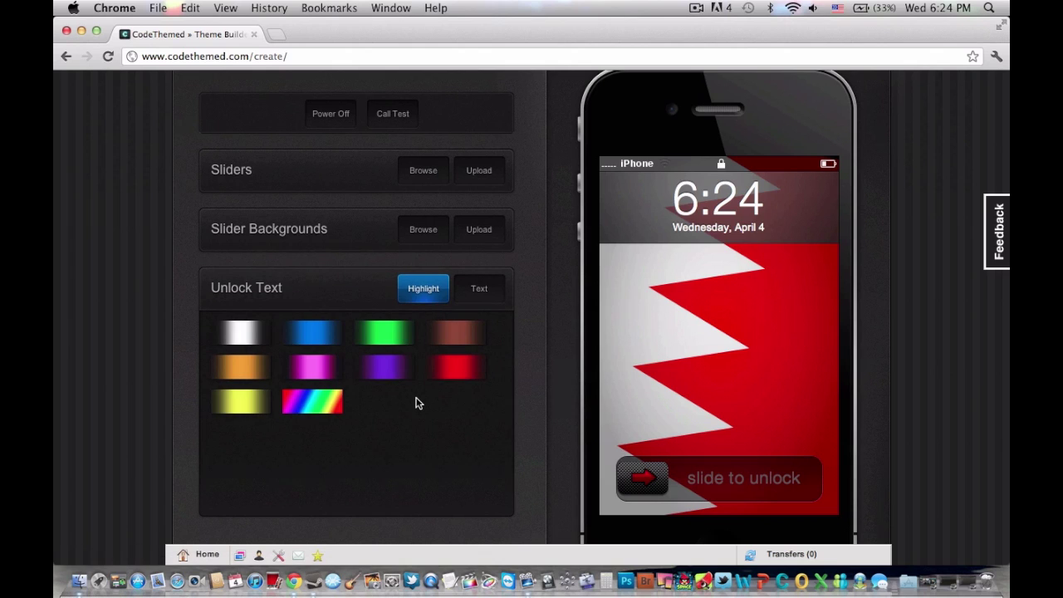
pyautogui.click(494, 299)
pyautogui.click(437, 287)
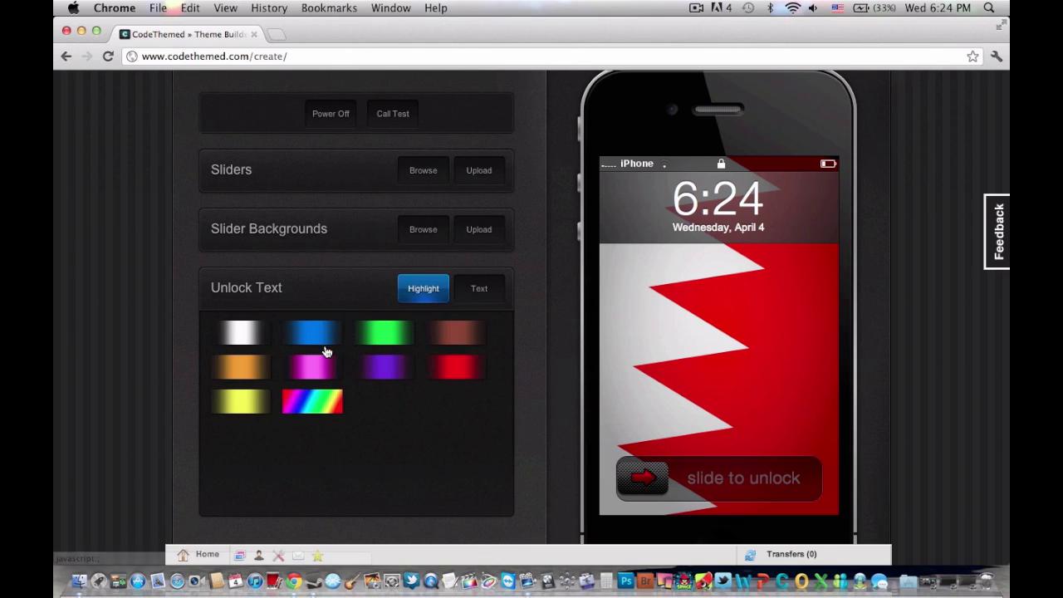
pyautogui.click(479, 288)
pyautogui.moveTo(309, 341); pyautogui.dragTo(203, 340)
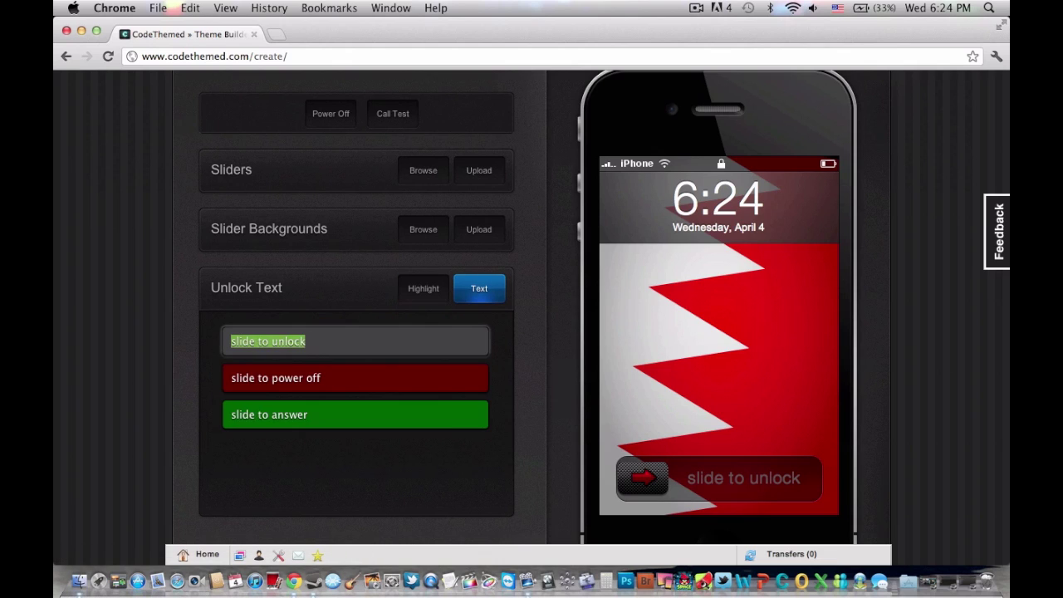
pyautogui.write('Slife')
pyautogui.press('BackSpace')
pyautogui.press('BackSpace')
pyautogui.press('BackSpace')
pyautogui.write('ide to Open')
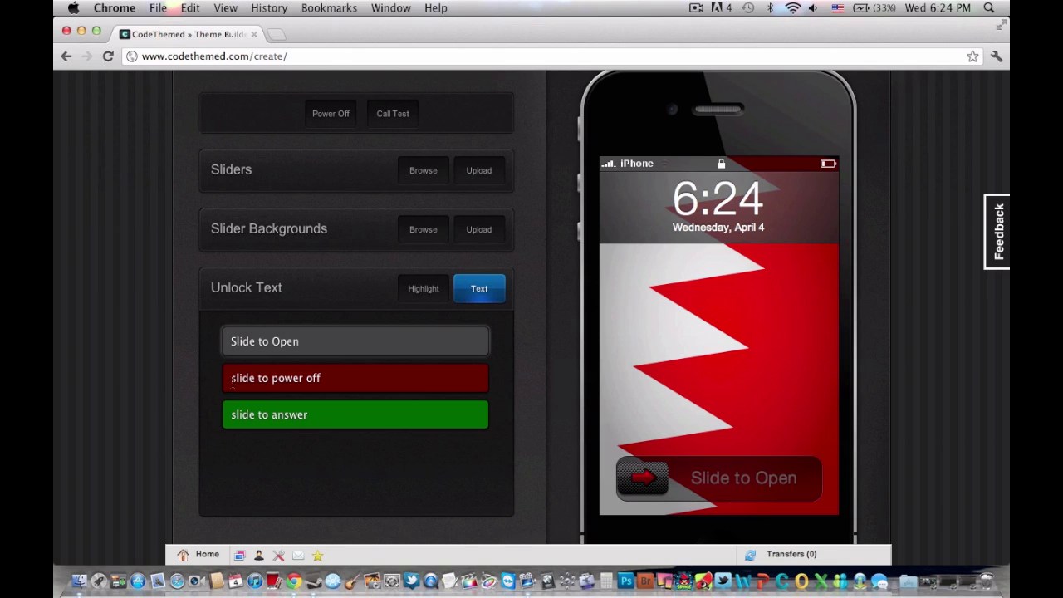
# Set the power-off text to "Slide to Shut Off" and the answer text to "Slide to Reply".
pyautogui.click(344, 377)
pyautogui.write('Slide to ')
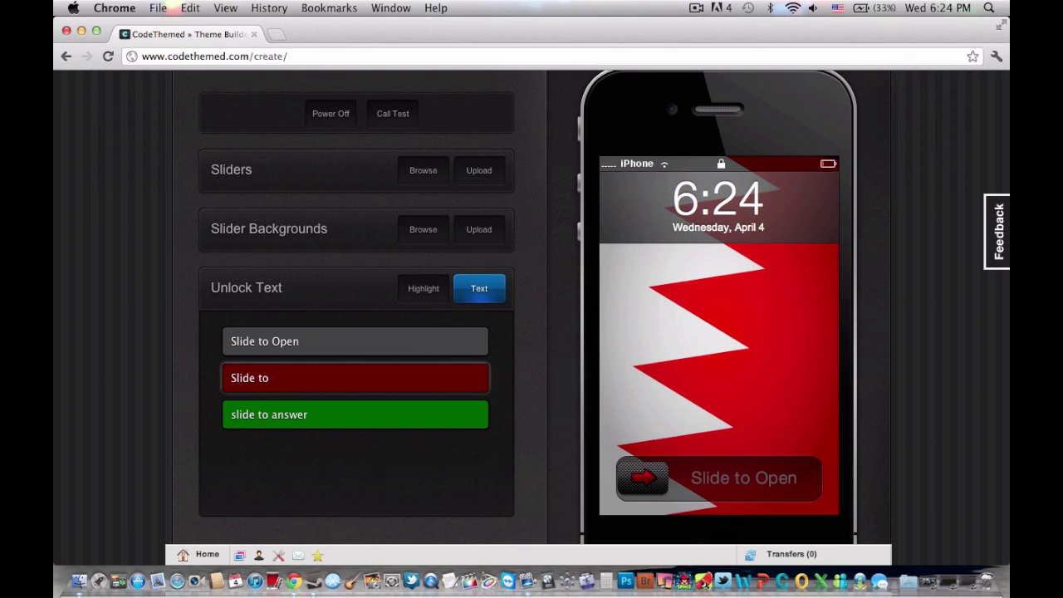
pyautogui.write('Shut Off')
pyautogui.click(363, 418)
pyautogui.write('S')
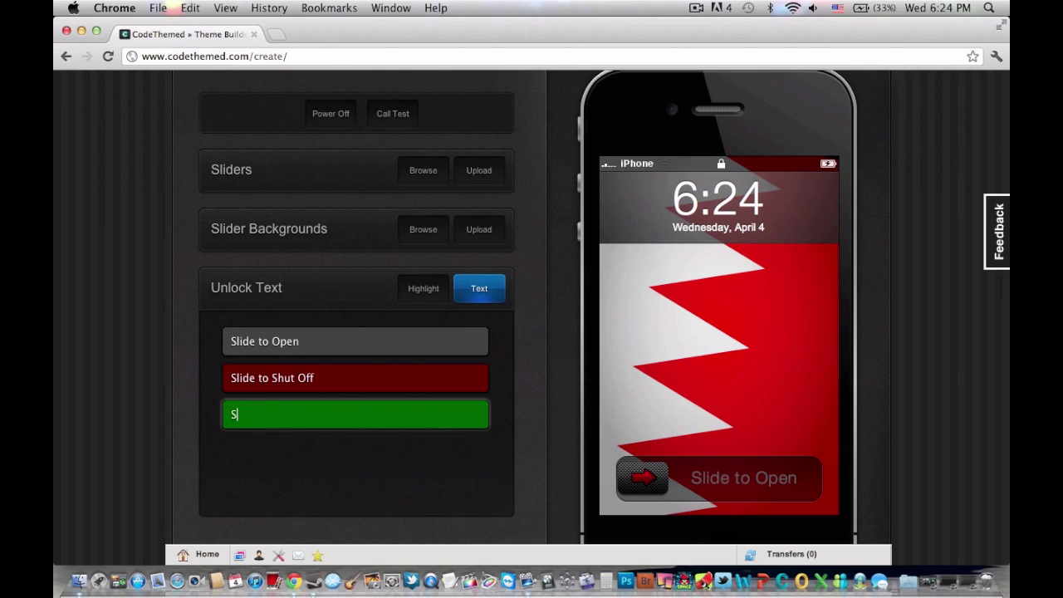
pyautogui.write('lide to ')
pyautogui.write('Real')
pyautogui.press('BackSpace')
pyautogui.press('BackSpace')
pyautogui.write('pky')
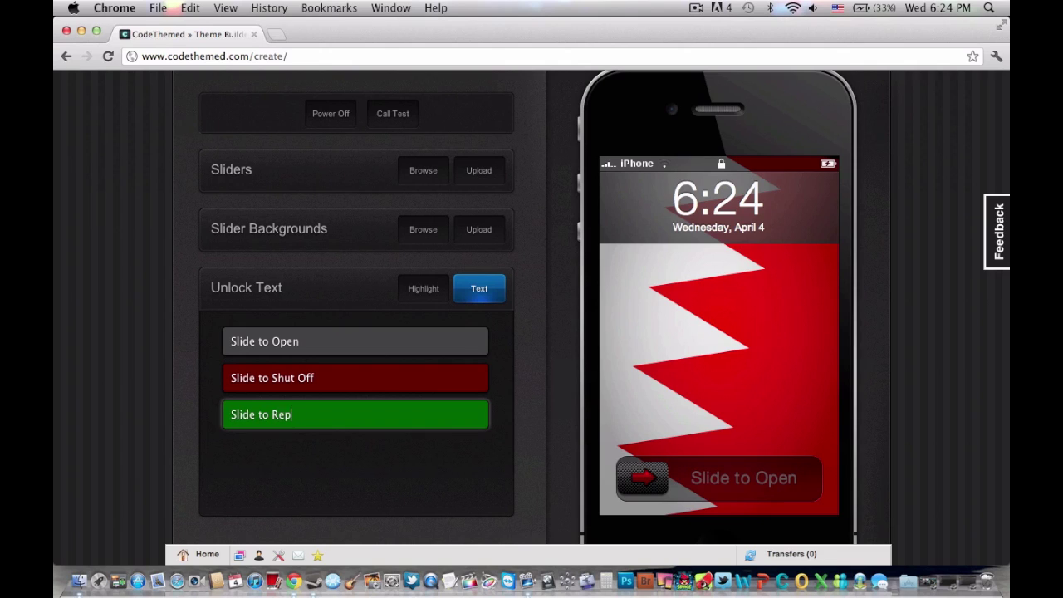
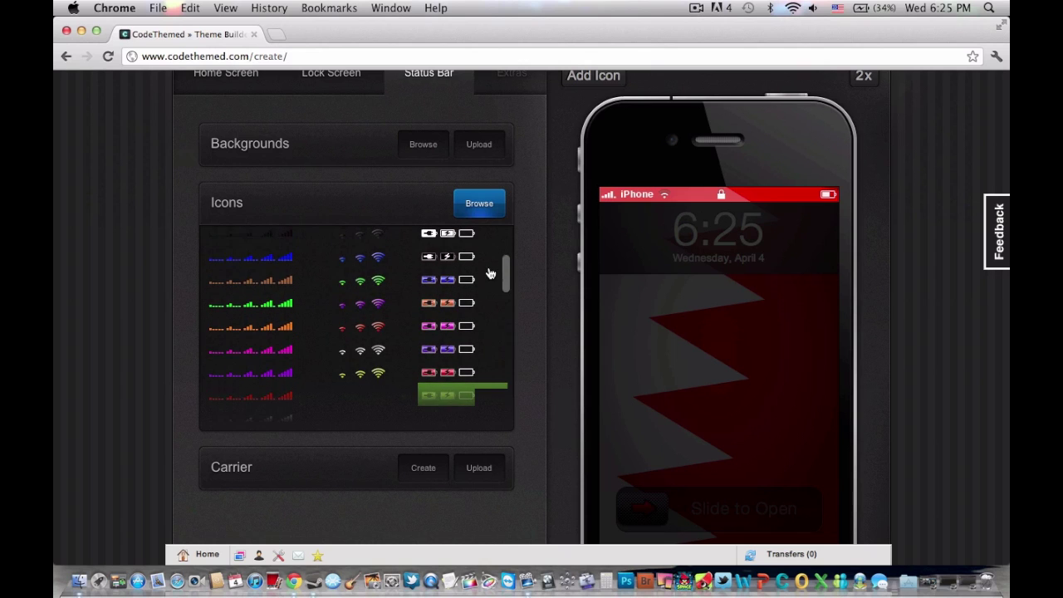
# Choose signal icons, the white Wi-Fi icons and a coloured battery icon set for the status bar.
pyautogui.click(270, 260)
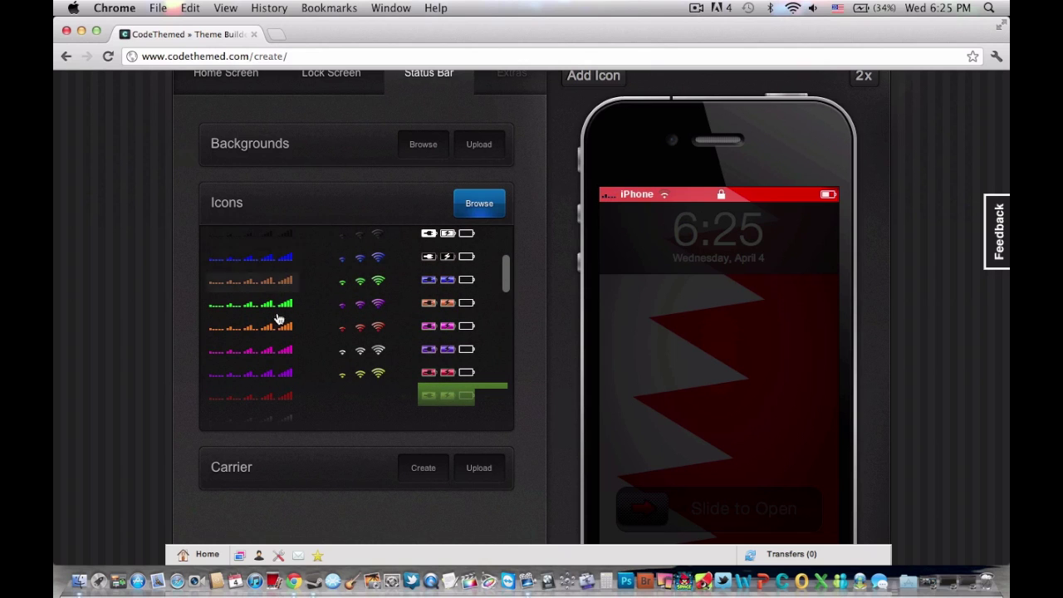
pyautogui.click(380, 351)
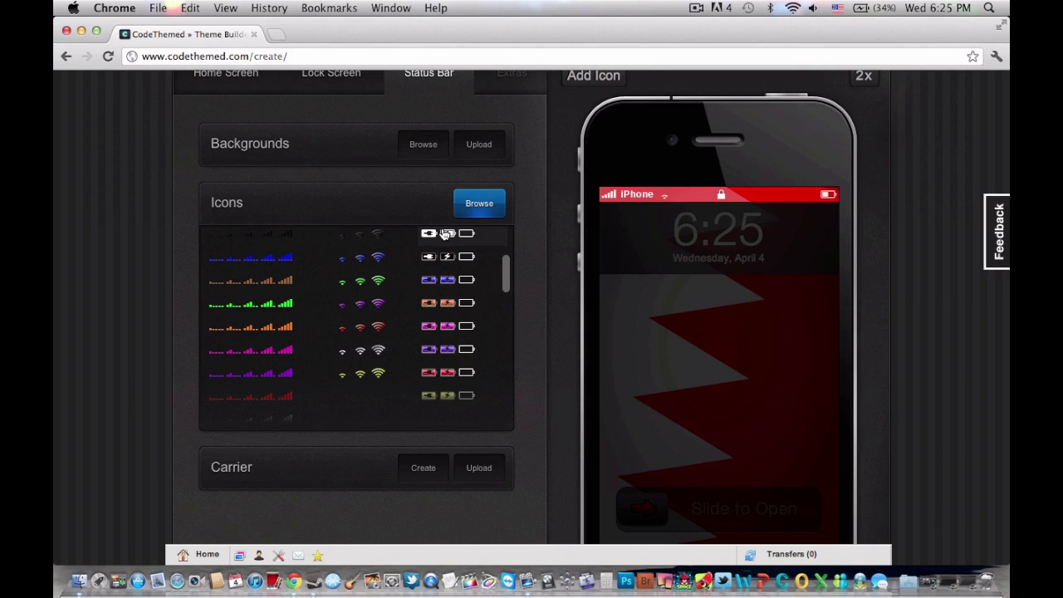
pyautogui.click(470, 305)
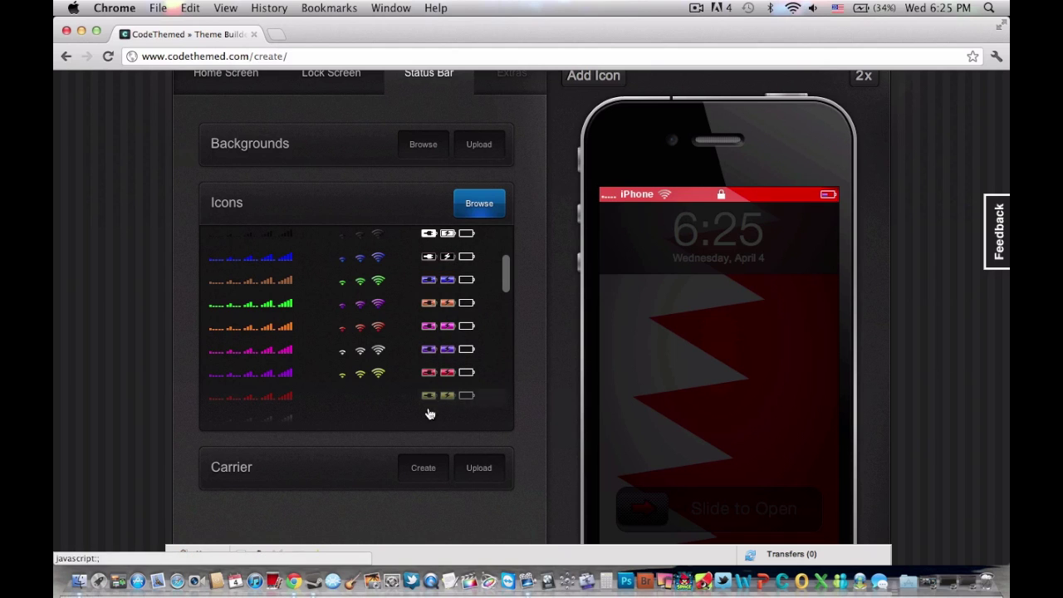
# Create a carrier label reading "Youtube" in #FFFFFF and set it as the carrier in the status bar.
pyautogui.click(426, 469)
pyautogui.doubleClick(297, 323)
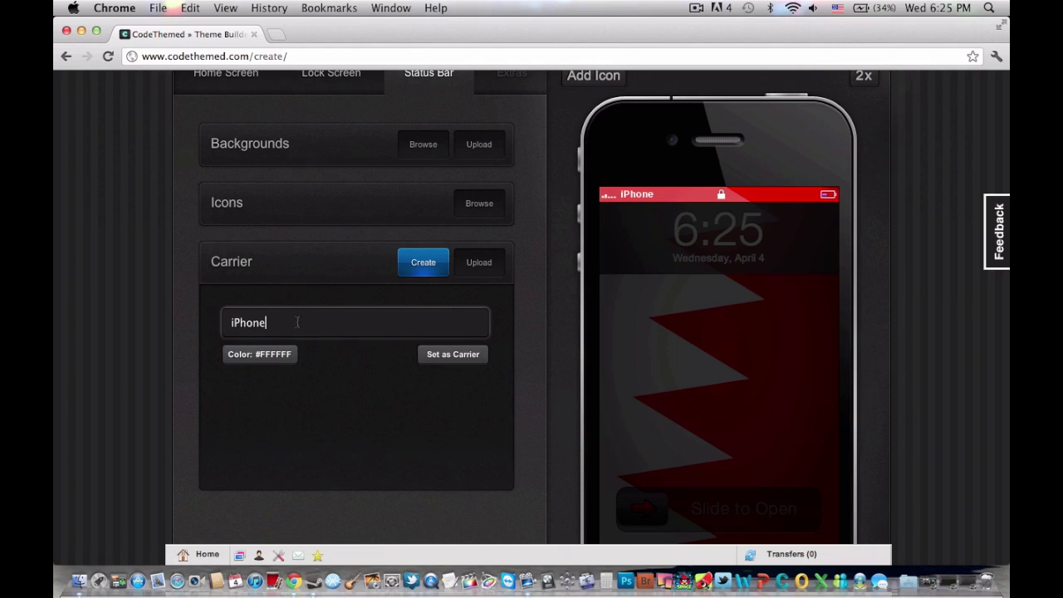
pyautogui.write('Youtube')
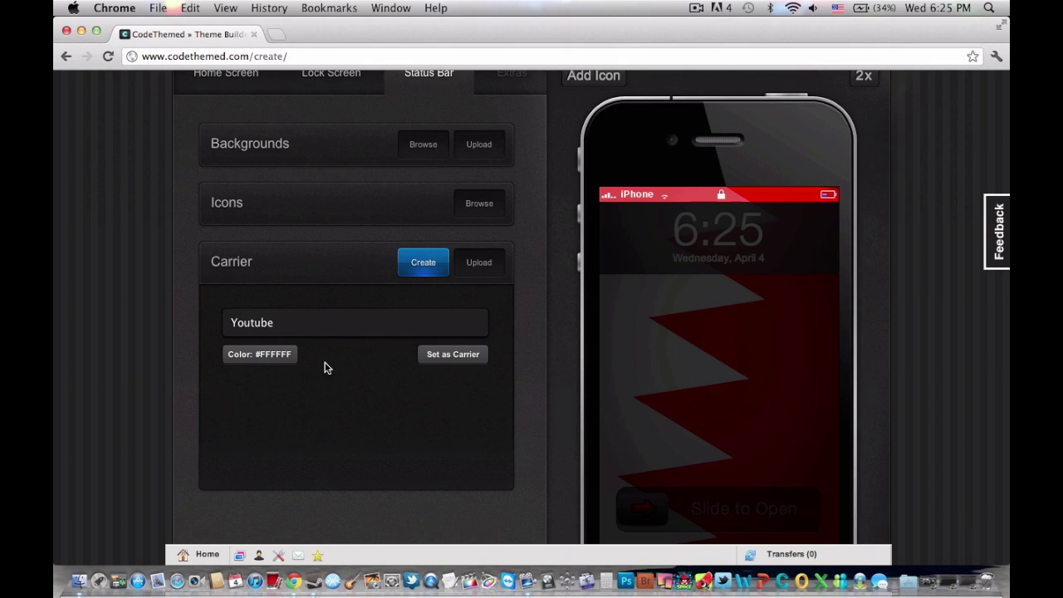
pyautogui.click(481, 356)
# Try to open the Extras settings of the theme builder.
pyautogui.scroll(-5, 496, 322)
pyautogui.scroll(6, 494, 323)
pyautogui.scroll(3, 494, 322)
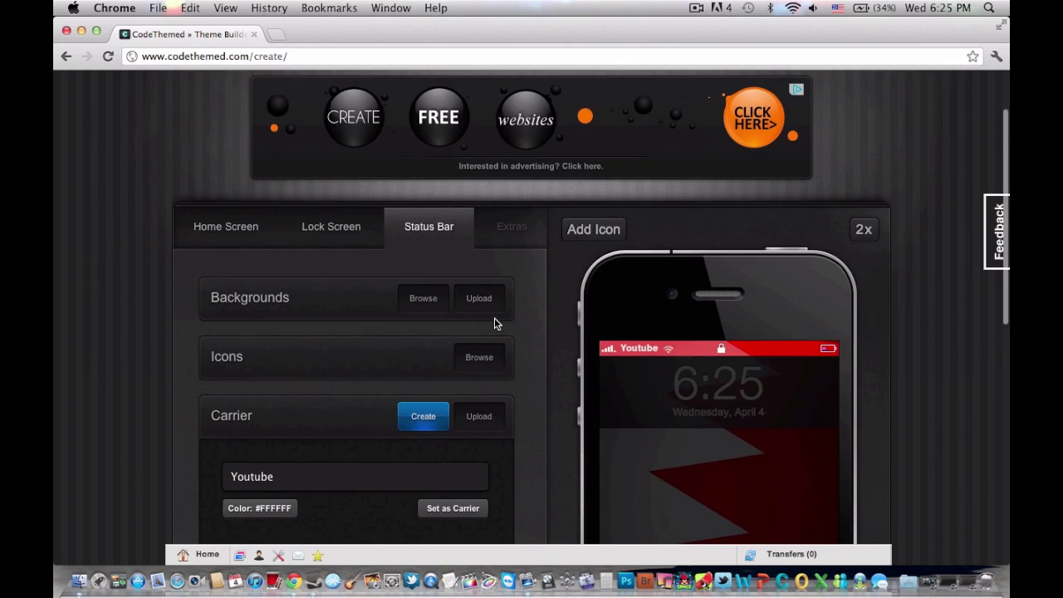
pyautogui.click(505, 224)
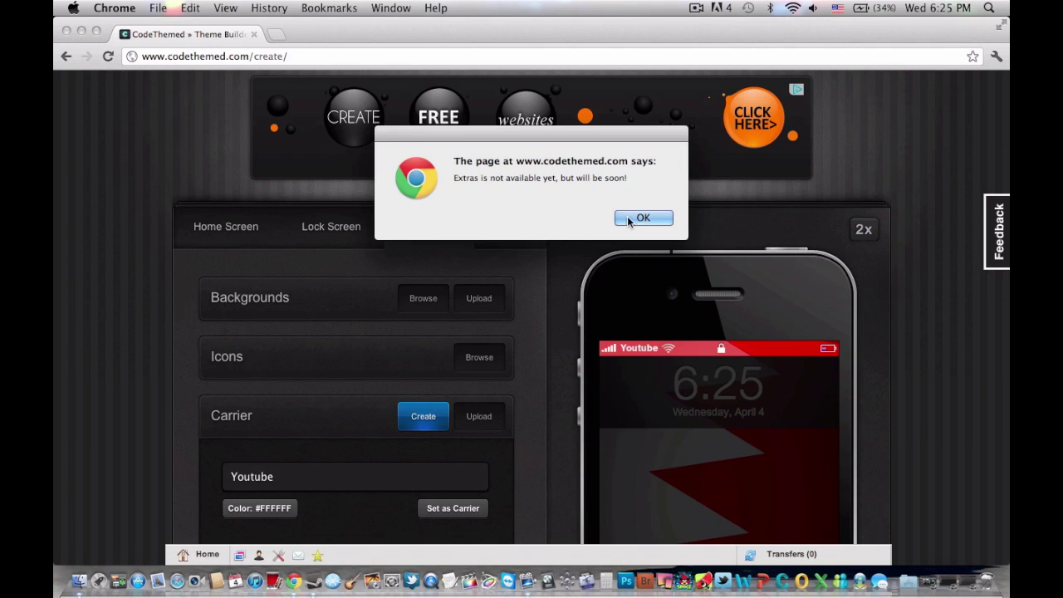
pyautogui.click(631, 216)
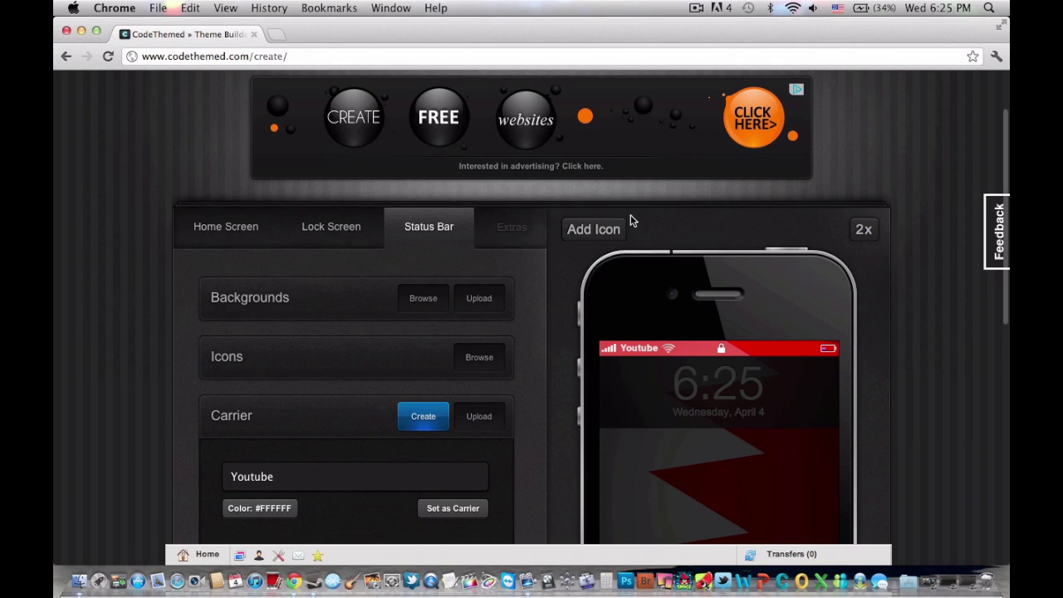
# Search for the iFile application for a new icon, select the match, and return to the lock screen settings.
pyautogui.scroll(-3, 570, 253)
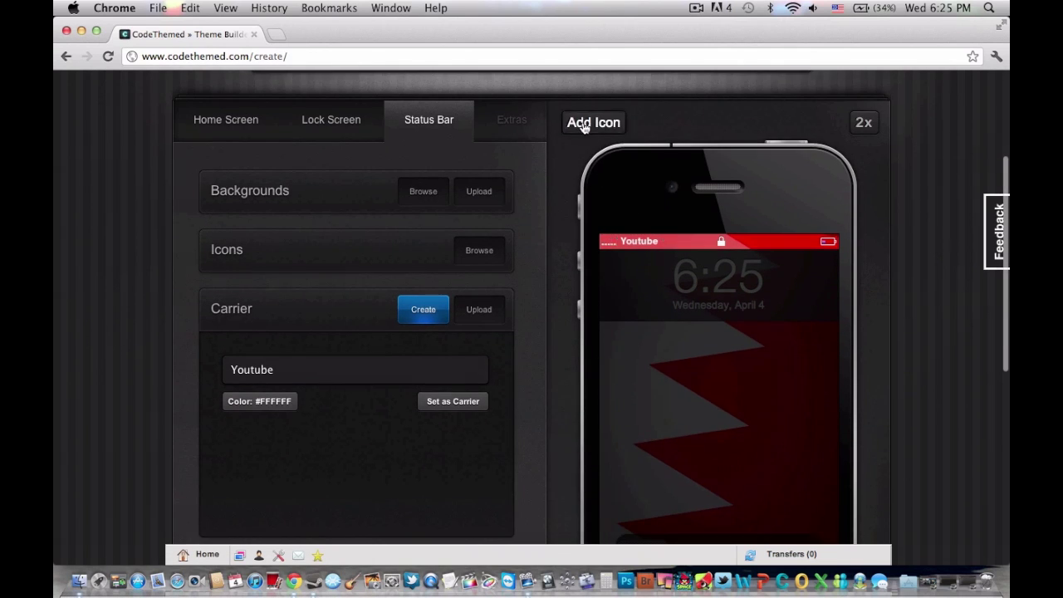
pyautogui.click(592, 123)
pyautogui.write('iFile')
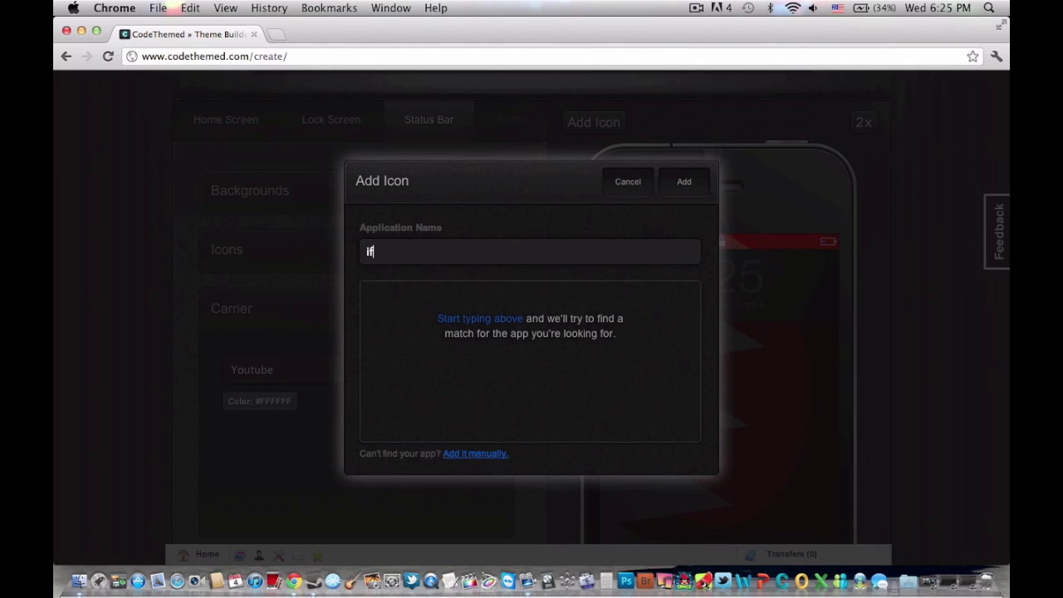
pyautogui.click(465, 364)
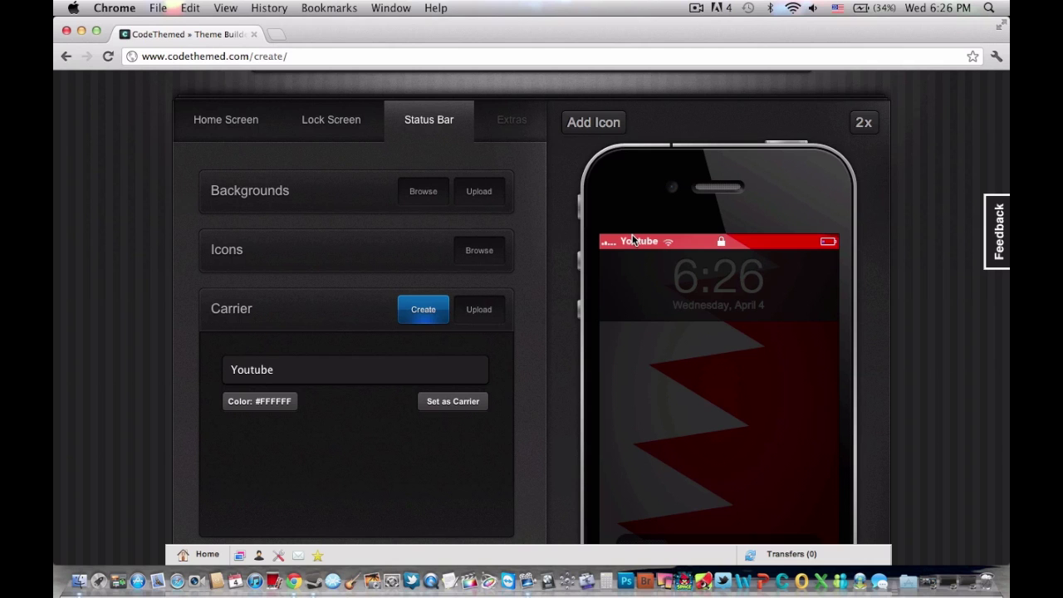
pyautogui.click(311, 120)
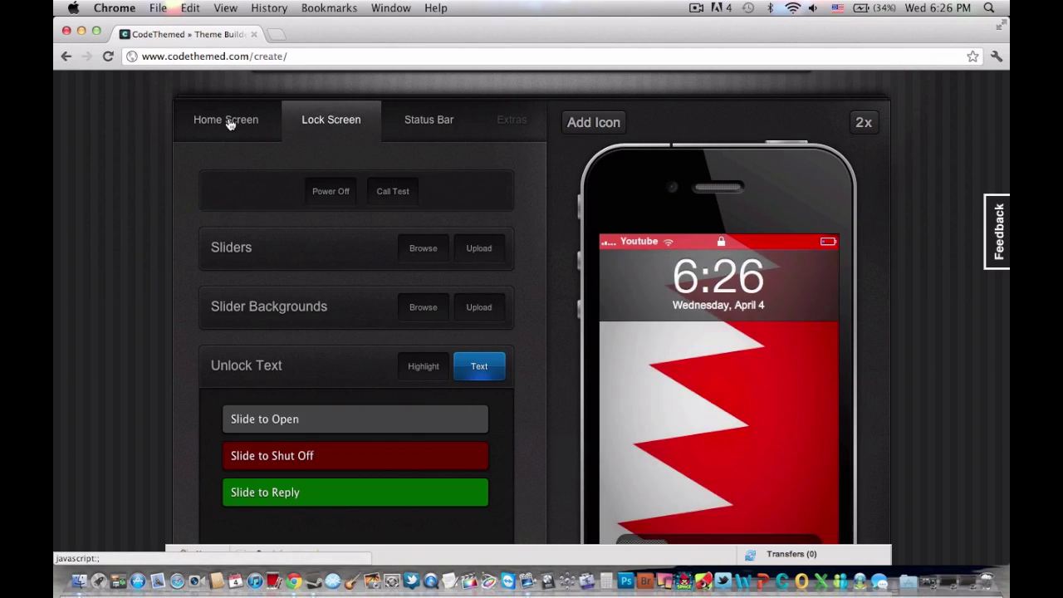
# Change the iFile icon on the home screen to the brown stitched pocket icon with three figures.
pyautogui.click(230, 122)
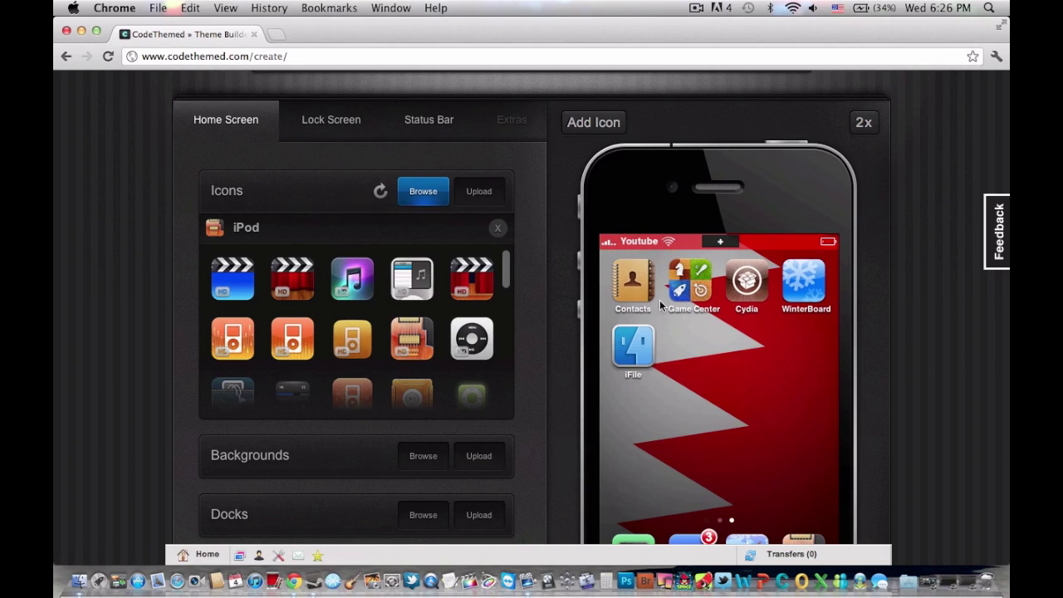
pyautogui.click(630, 347)
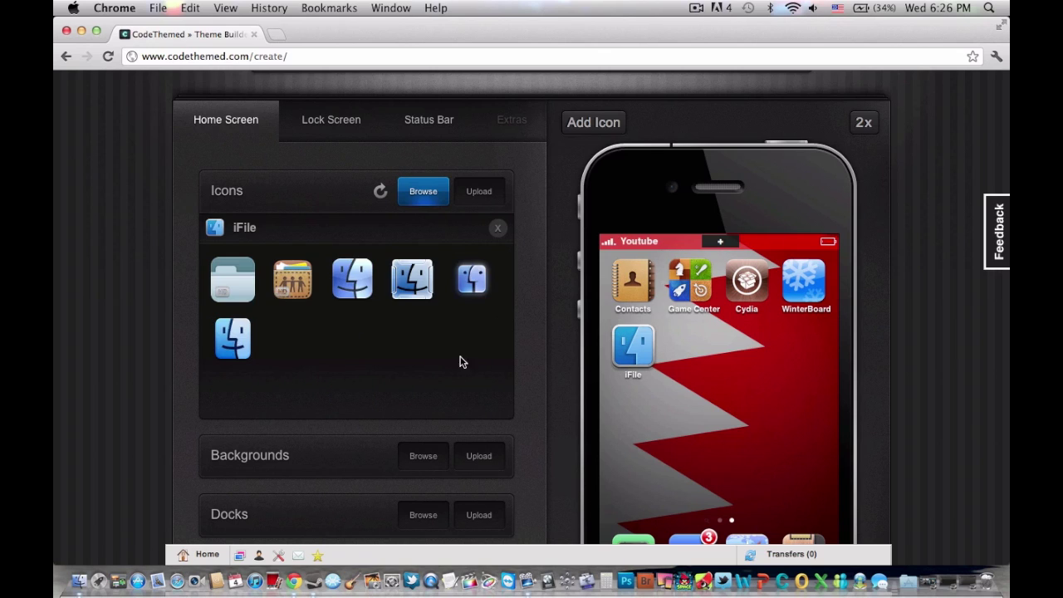
pyautogui.click(280, 285)
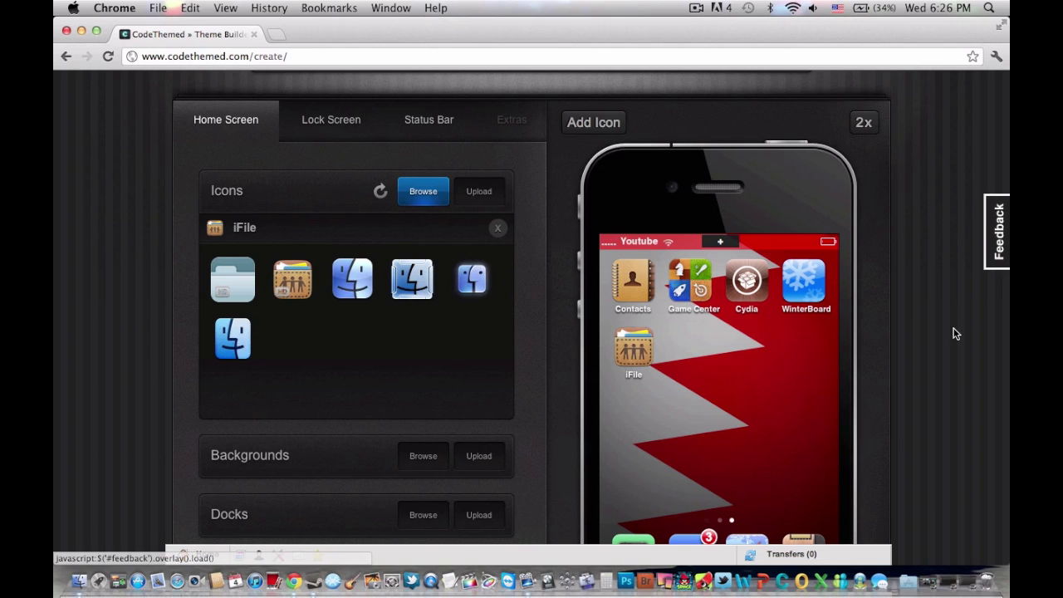
# Save the theme as "PackUhPunch Youtube", keeping it public and in the Uncategorized category with no description.
pyautogui.scroll(-3, 953, 333)
pyautogui.scroll(-5, 505, 429)
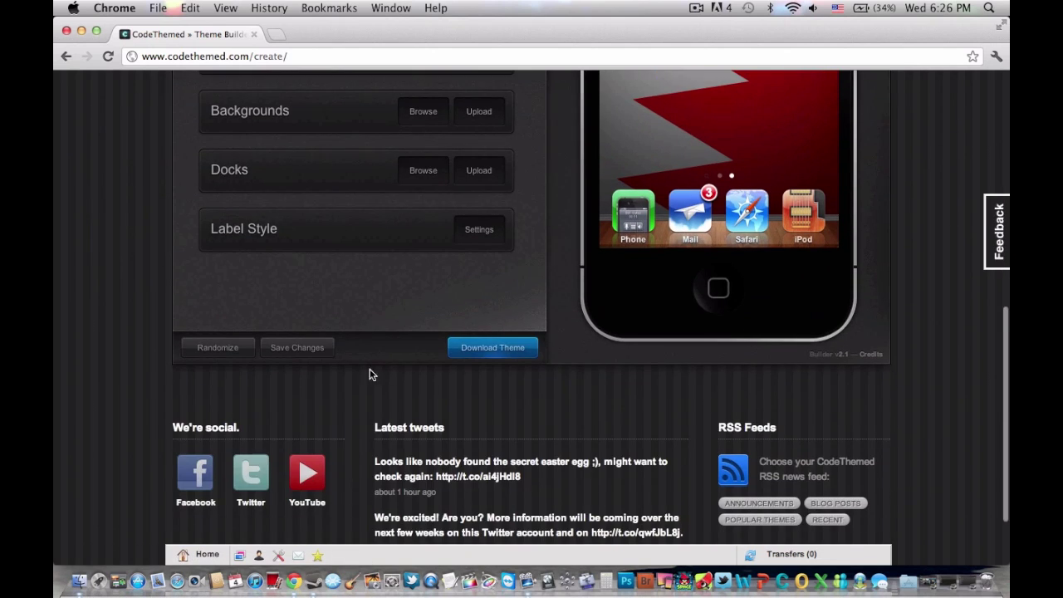
pyautogui.click(310, 353)
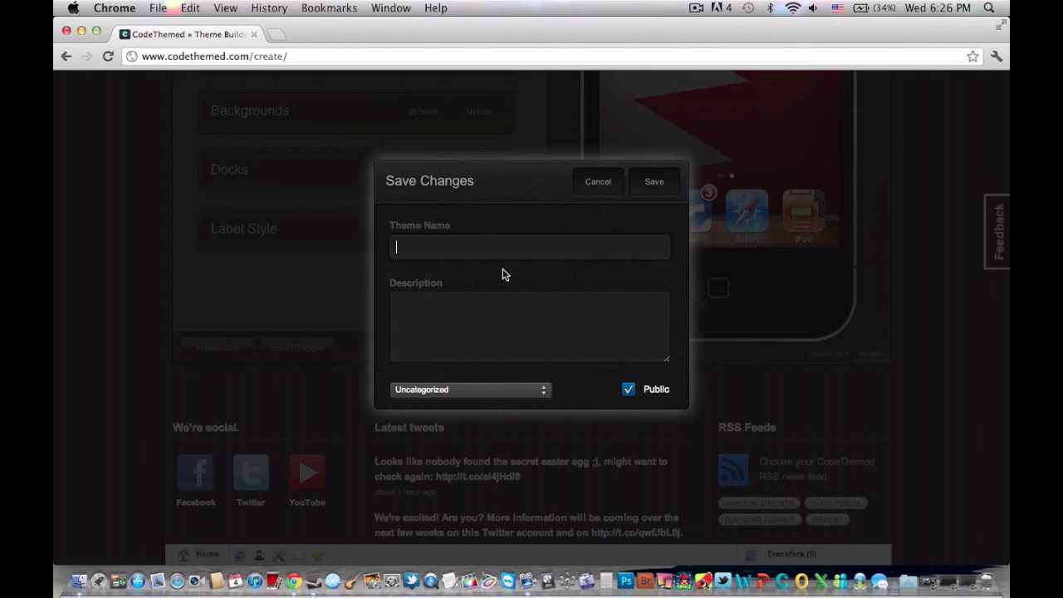
pyautogui.write('Pakc')
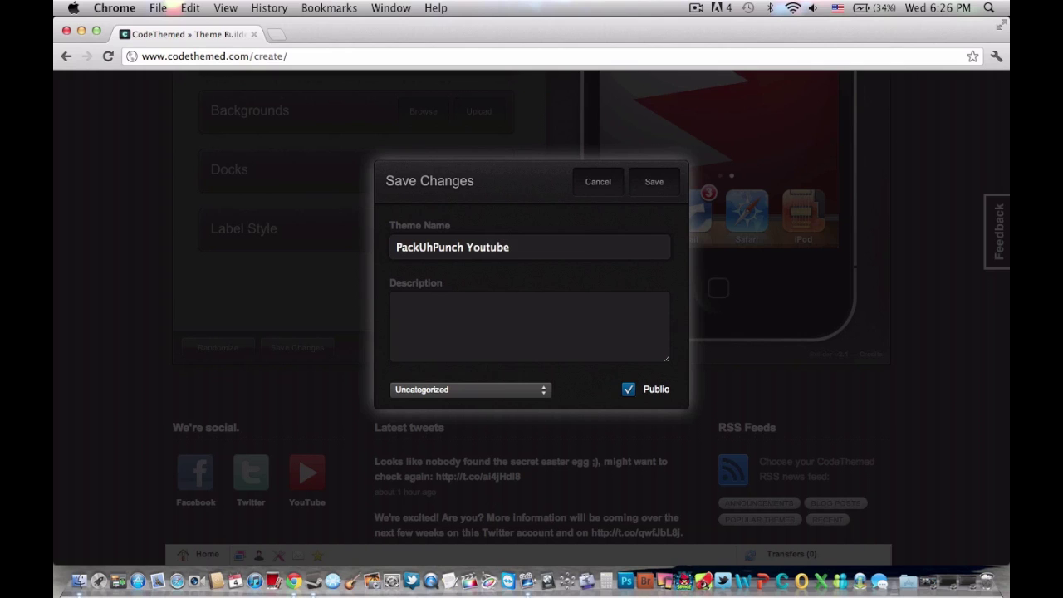
pyautogui.click(529, 324)
pyautogui.click(524, 390)
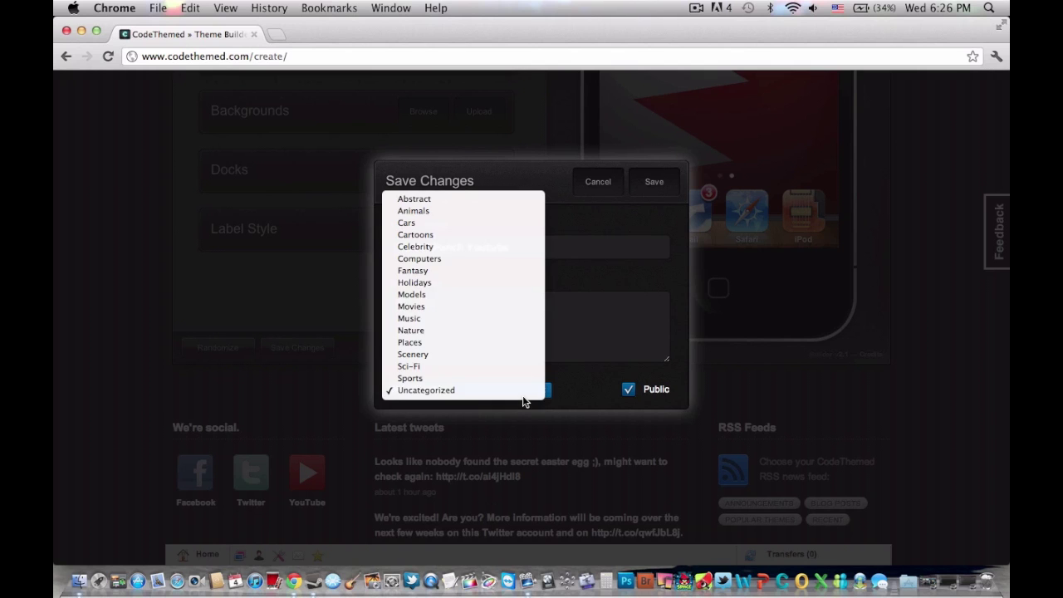
pyautogui.click(582, 395)
pyautogui.click(662, 181)
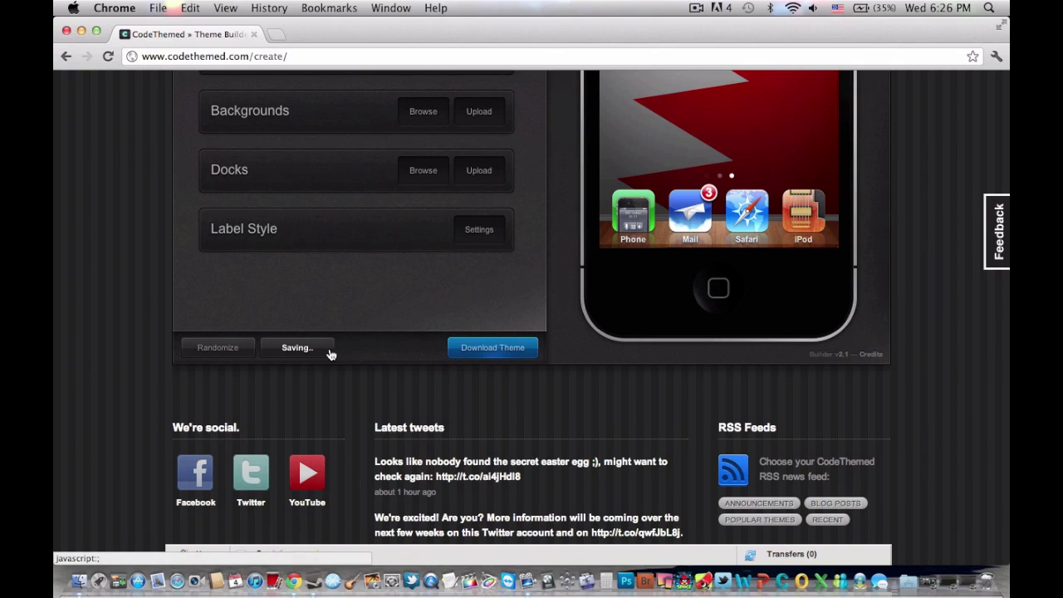
# Transfer the saved theme wirelessly to the device from the theme download options.
pyautogui.click(493, 348)
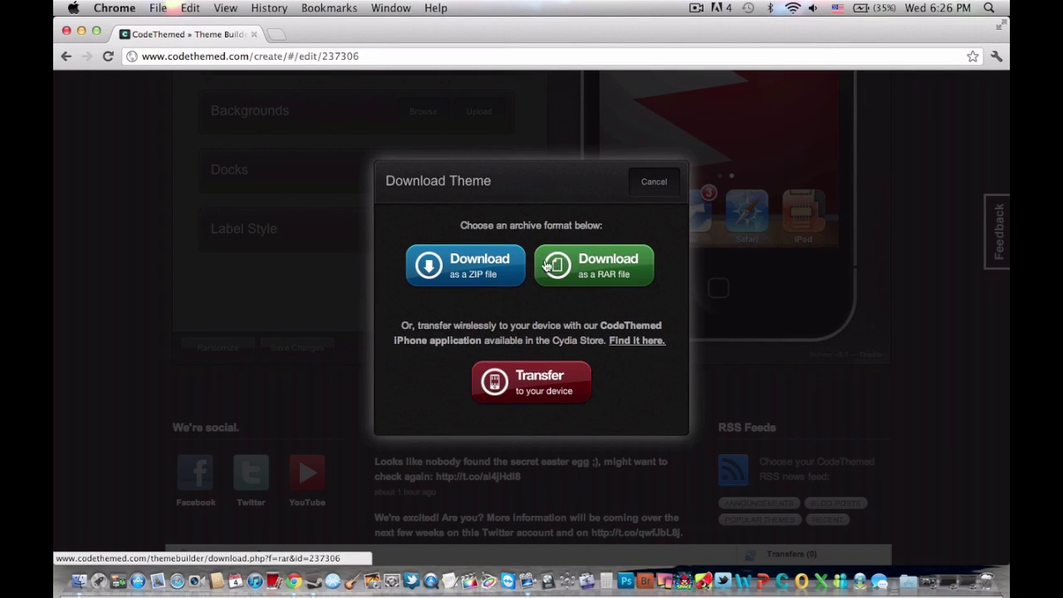
pyautogui.click(583, 378)
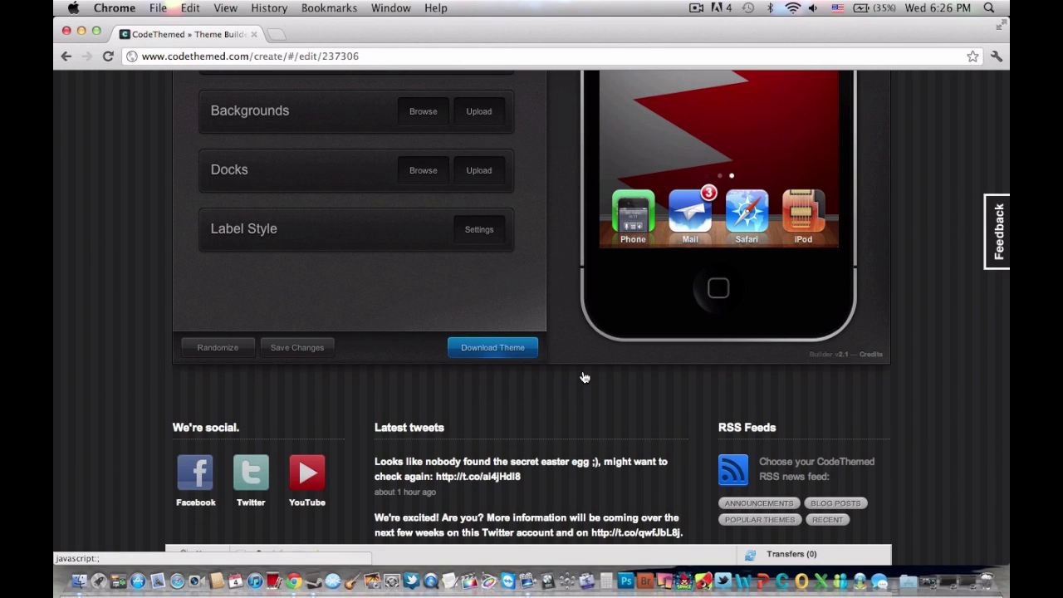
pyautogui.scroll(5, 583, 378)
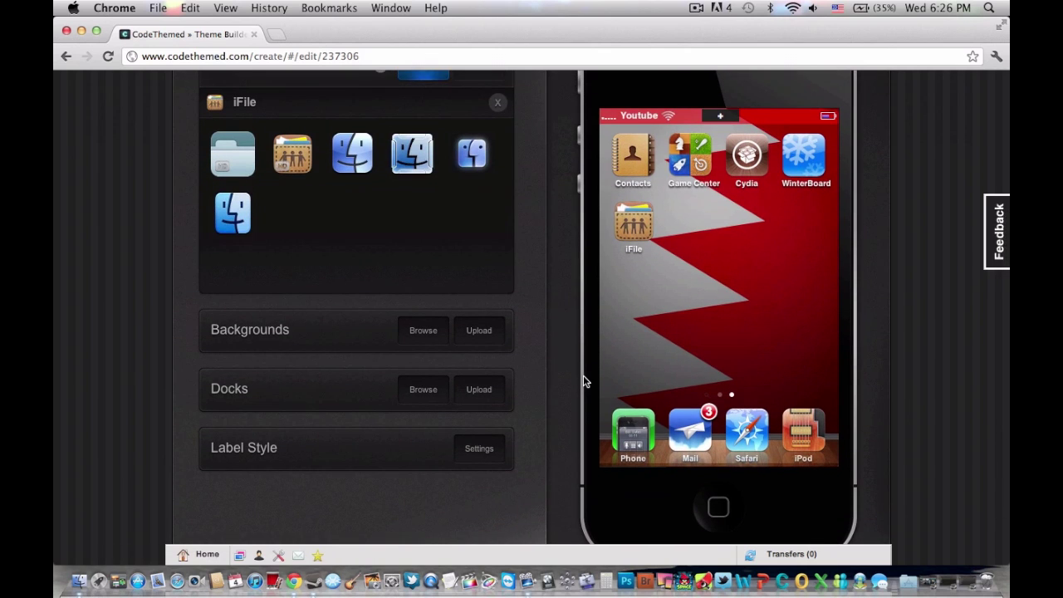
pyautogui.scroll(7, 583, 380)
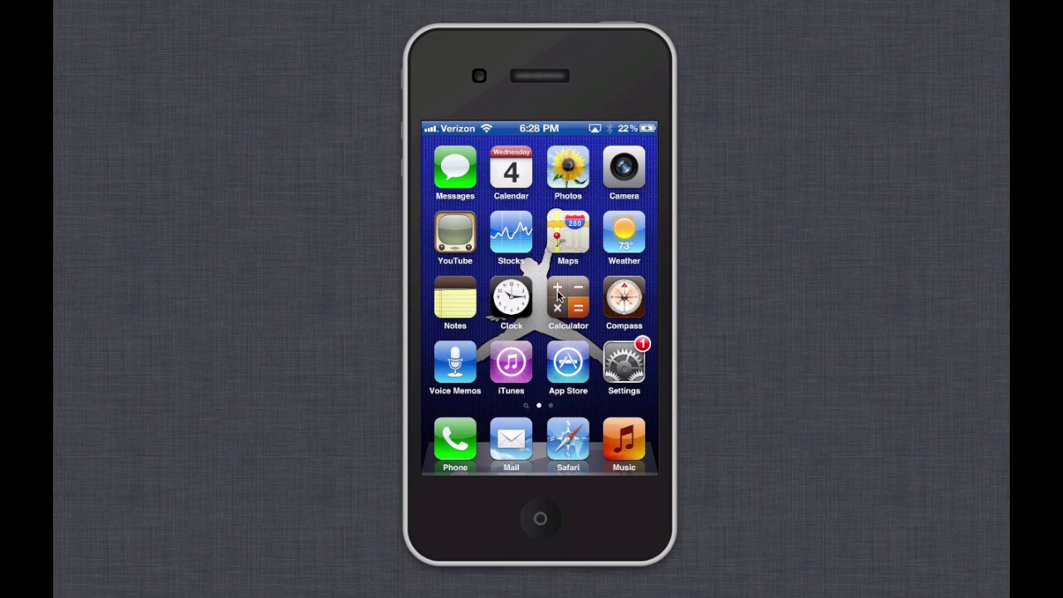
# Switch to the mirrored iPhone, search it for "Cy" and open Cydia.
pyautogui.moveTo(618, 375); pyautogui.dragTo(547, 375)
pyautogui.write('Cy')
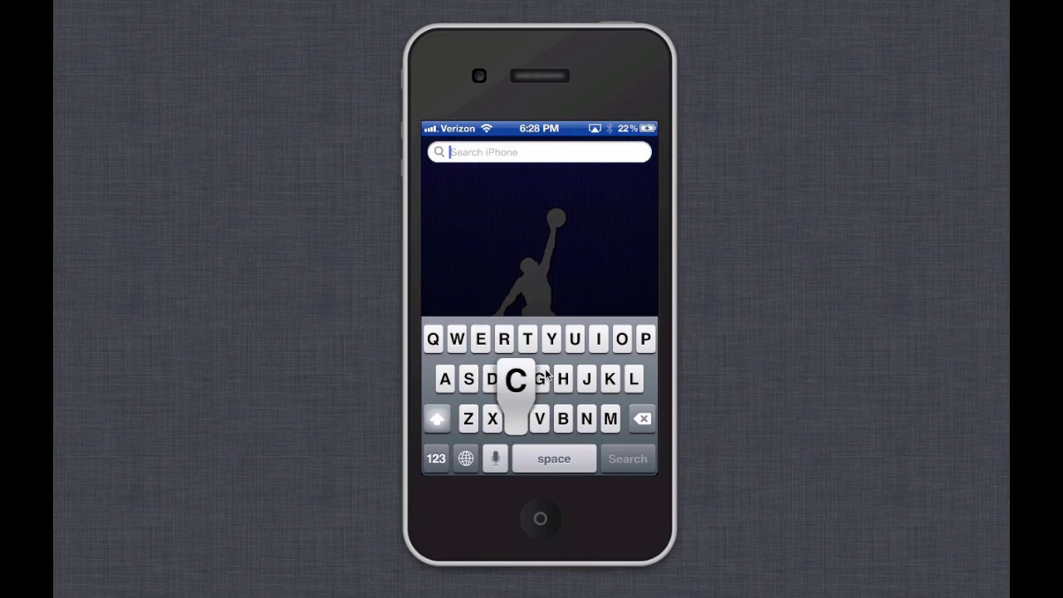
pyautogui.press('Return')
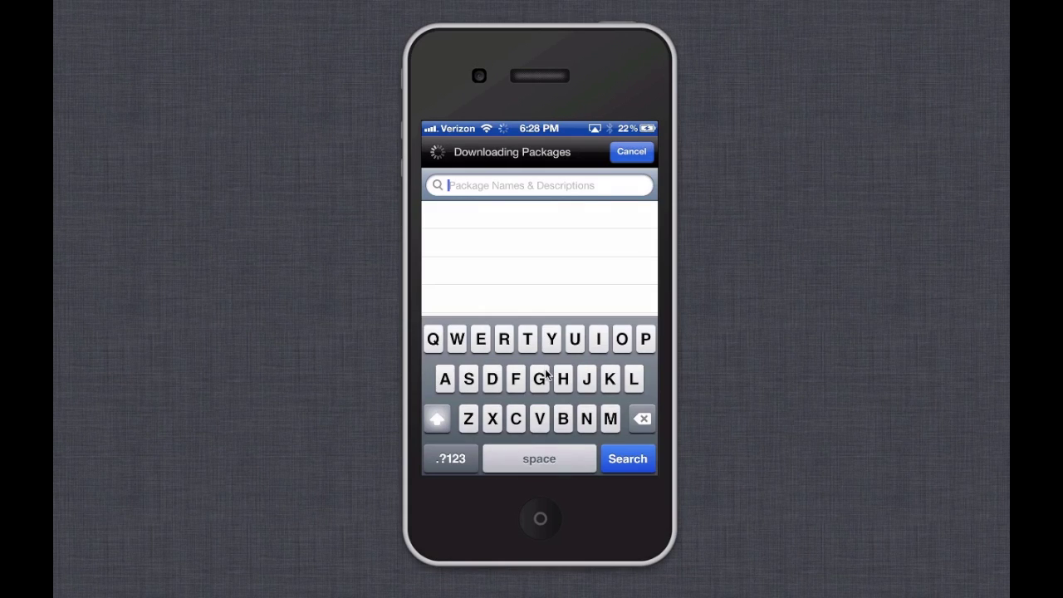
# Search the Cydia packages for CodeThemed and open the details of CodeThemed Mobile.
pyautogui.write('Codeyh')
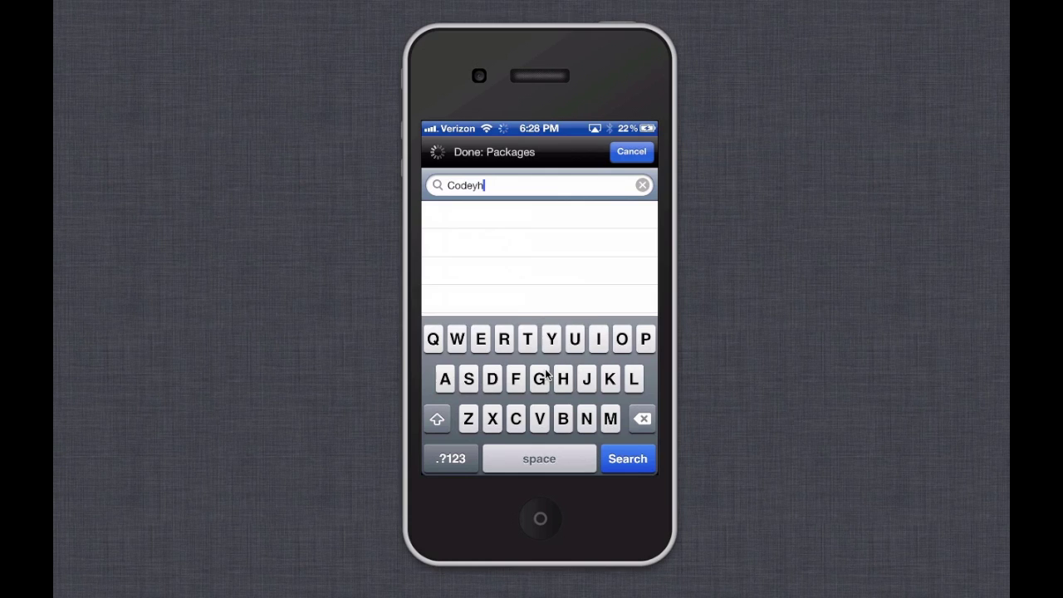
pyautogui.press('BackSpace')
pyautogui.write('th')
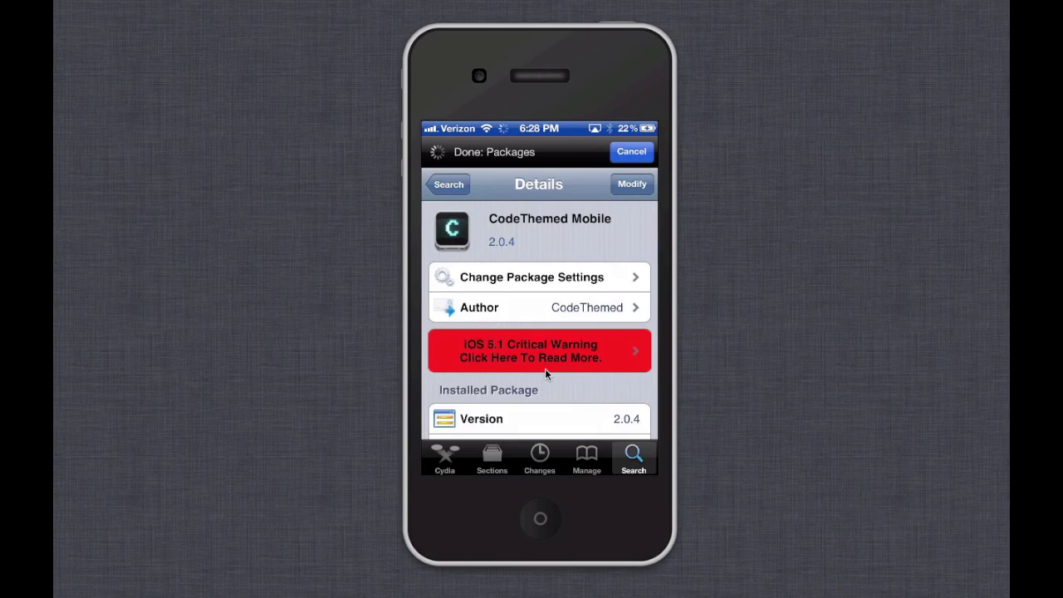
# Install the PackUhPunch Youtube theme on the iPhone through the CodeThemed app and close the installation notice.
pyautogui.click(545, 366)
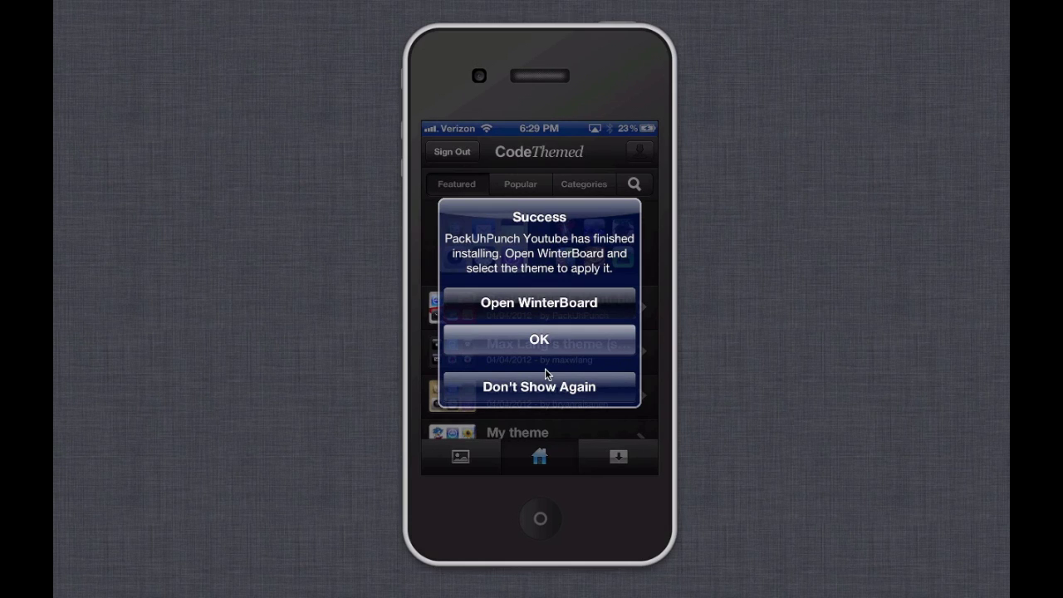
pyautogui.click(545, 369)
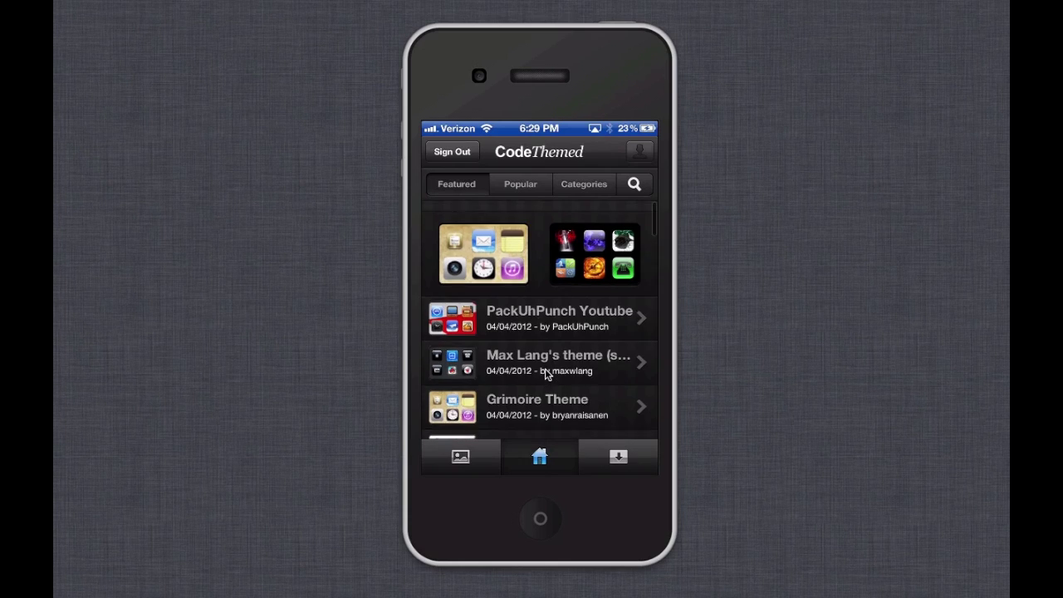
pyautogui.scroll(-2, 544, 374)
pyautogui.scroll(3, 545, 374)
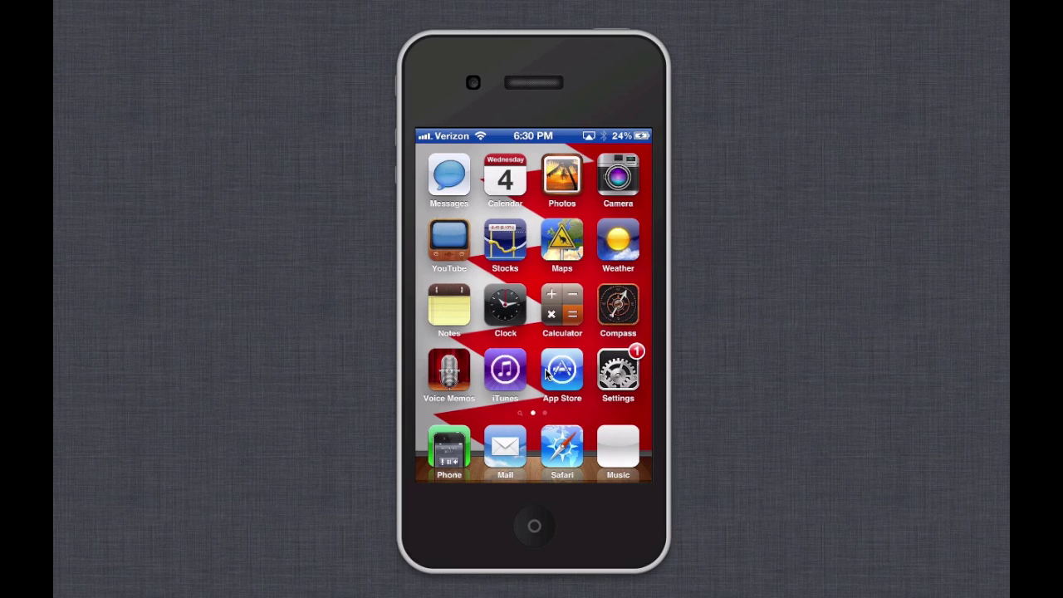
pyautogui.click(670, 8)
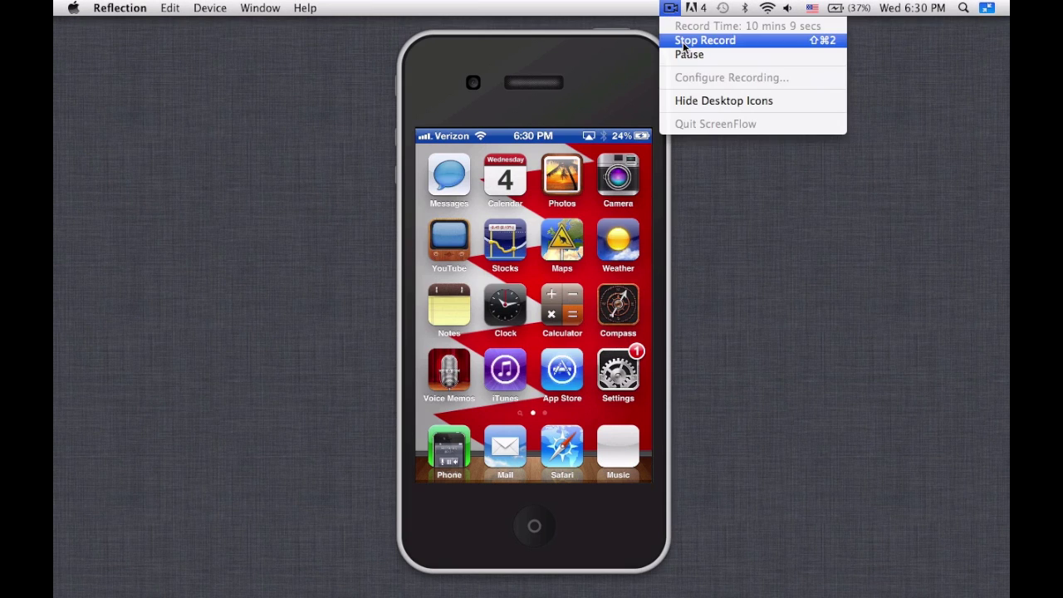